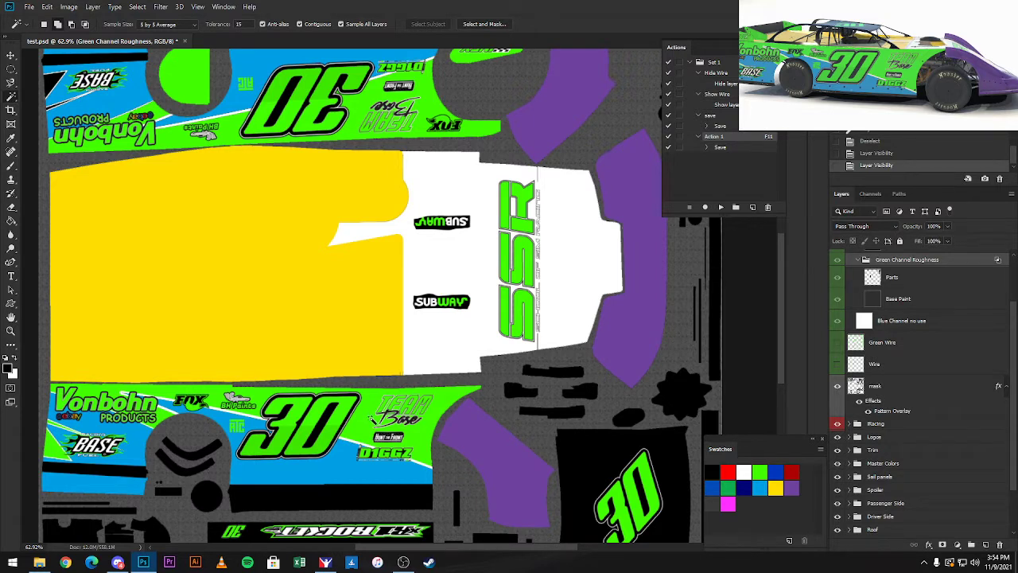
Select the white hood area, including the white gaps around the SSR lettering, with the Magic Wand.
click(454, 256)
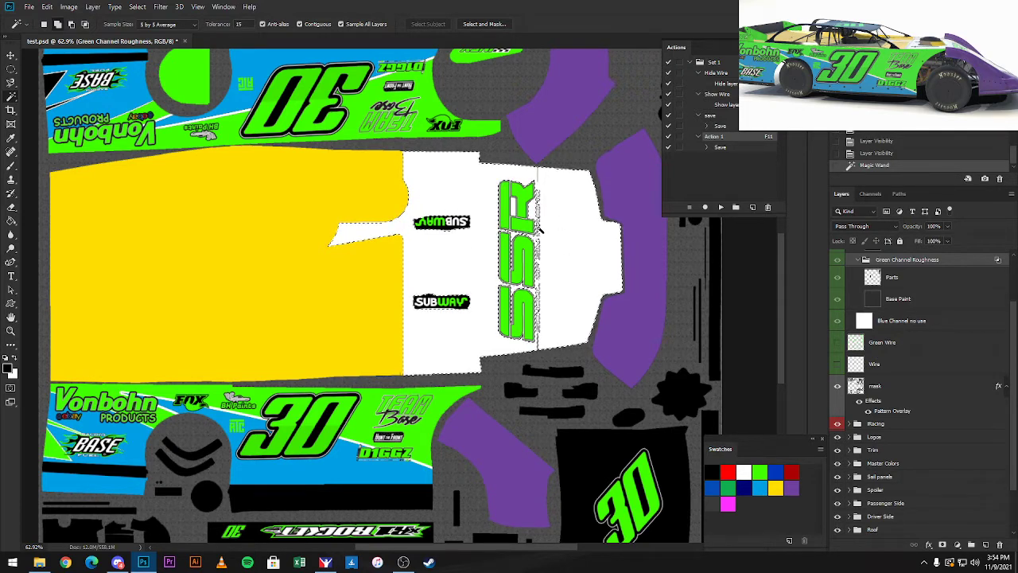
scroll(541, 227, up, 3)
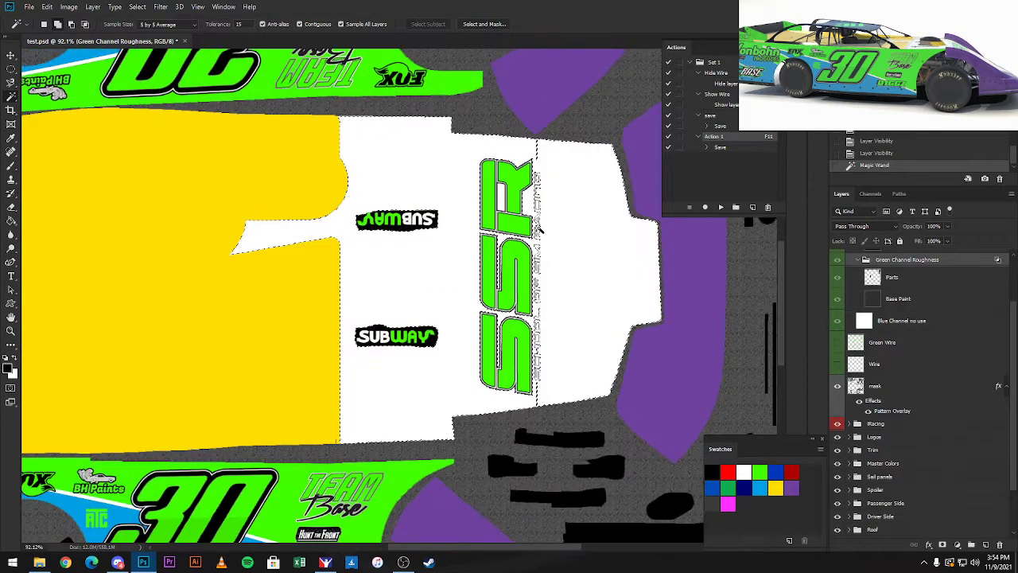
click(504, 202)
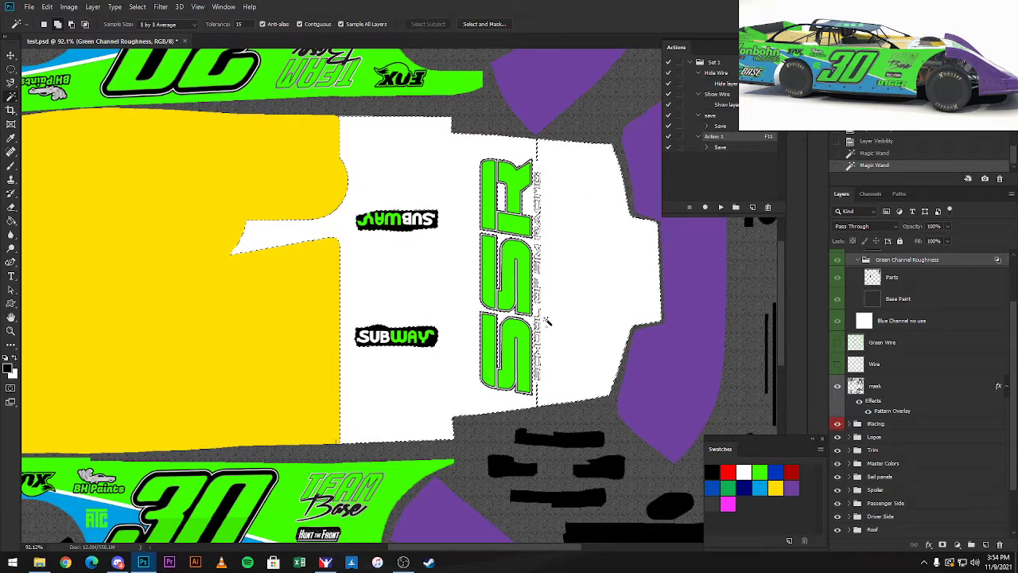
Show the Custom Spec Map group and add a new layer above Parts in the Red Channel Metallic group.
scroll(848, 269, up, 2)
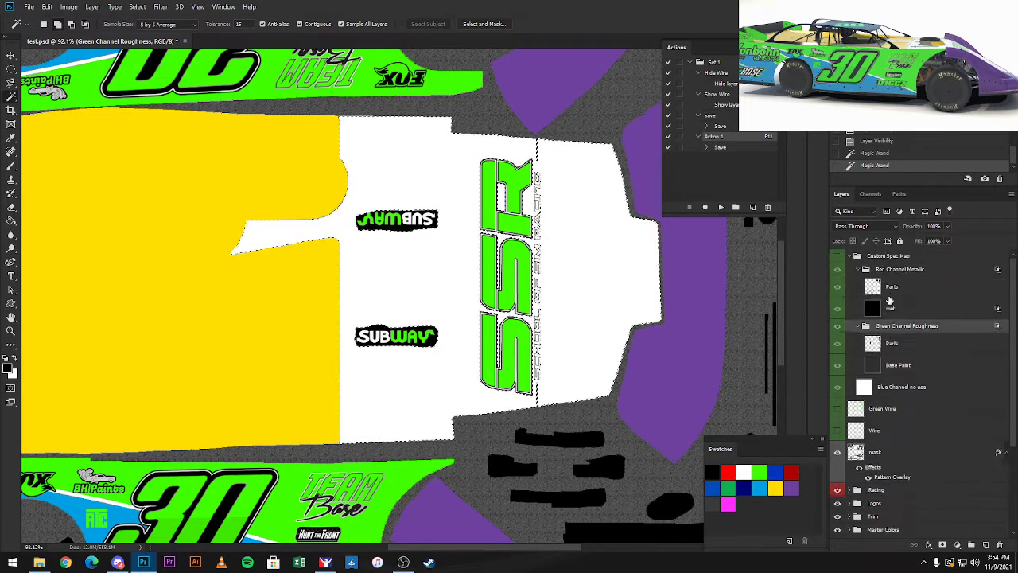
click(838, 256)
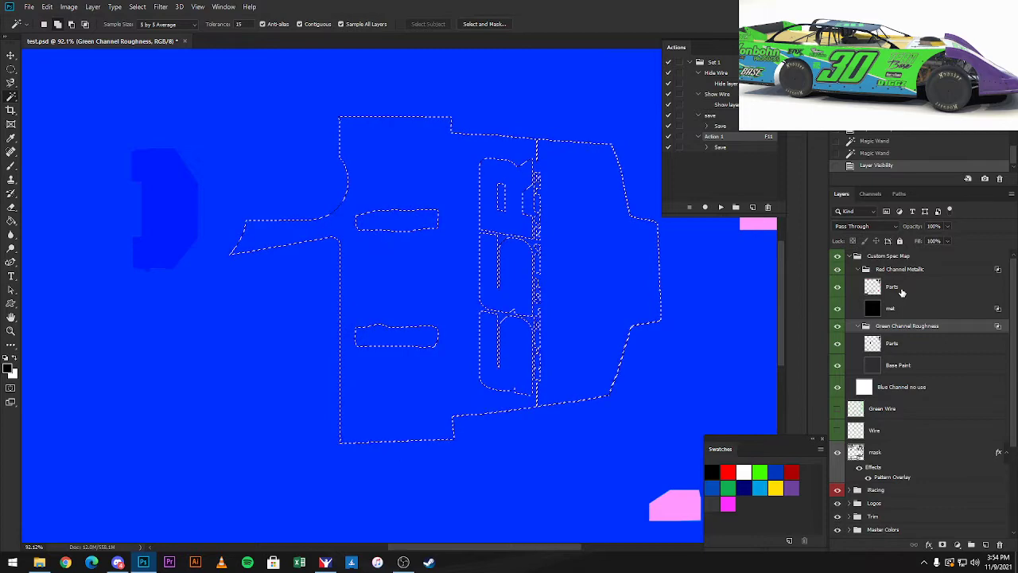
click(897, 292)
click(986, 546)
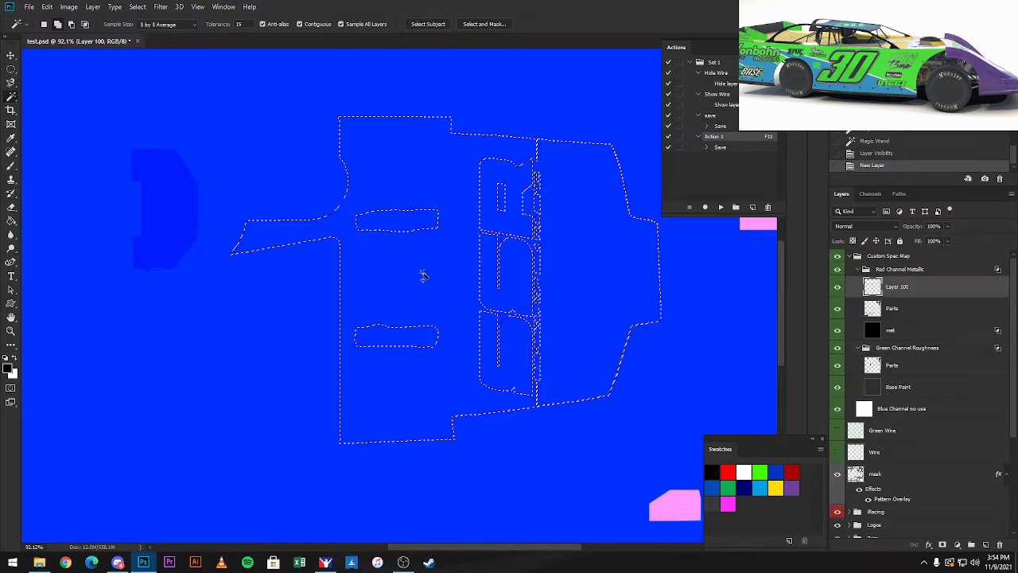
Brush black over the whole hood selection on the new layer and add a Color Overlay effect to it.
key(b)
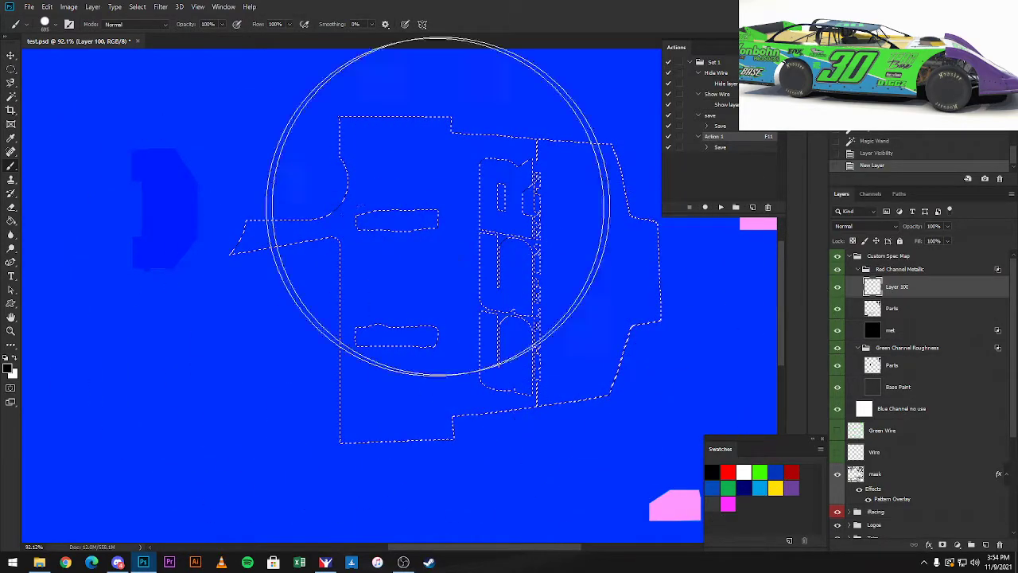
mouse_move(495, 263)
mouse_down()
mouse_move(541, 290)
mouse_move(527, 160)
mouse_move(441, 273)
mouse_move(382, 397)
mouse_move(616, 391)
mouse_up()
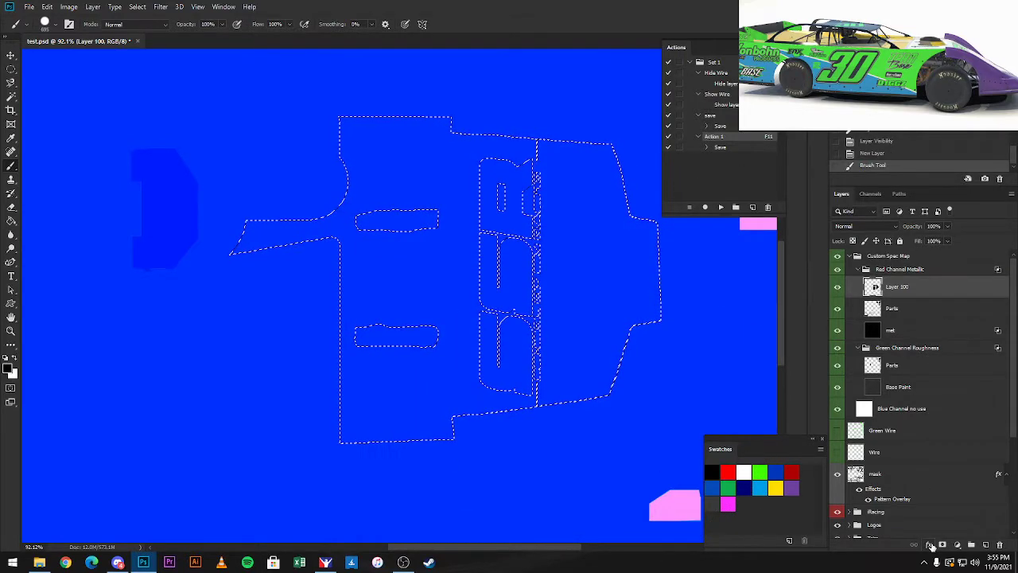
click(930, 545)
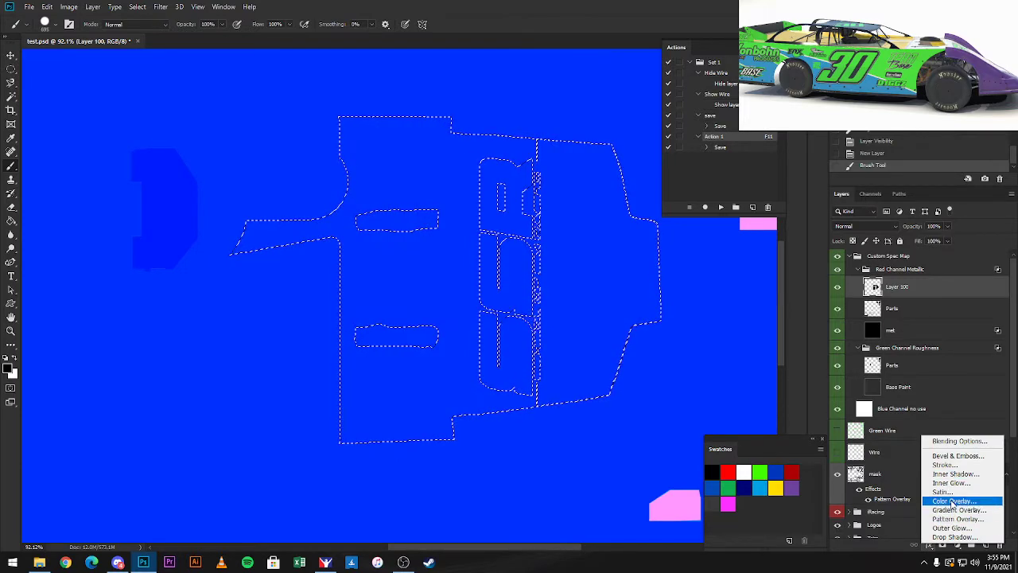
click(953, 501)
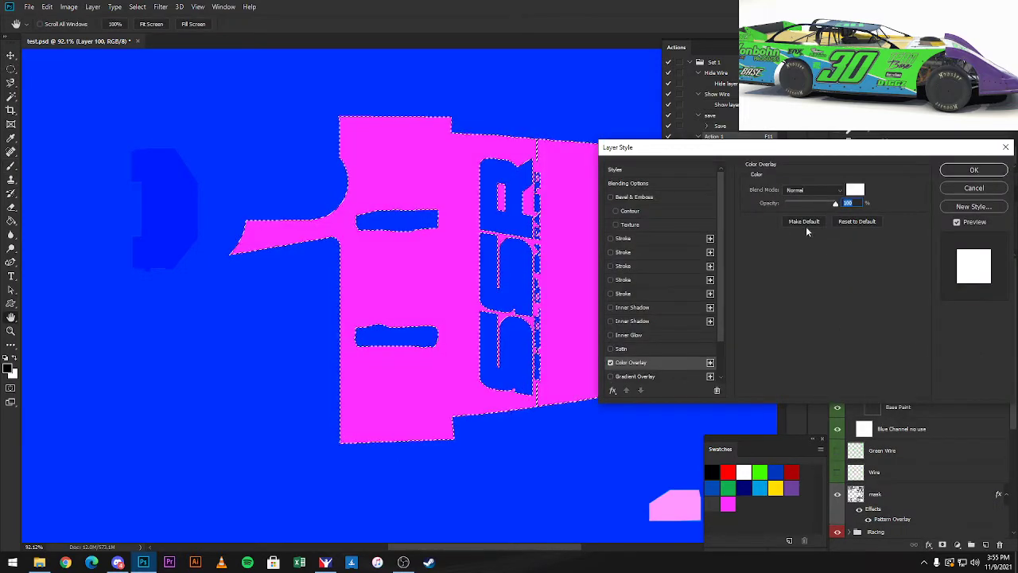
drag(802, 158, 845, 200)
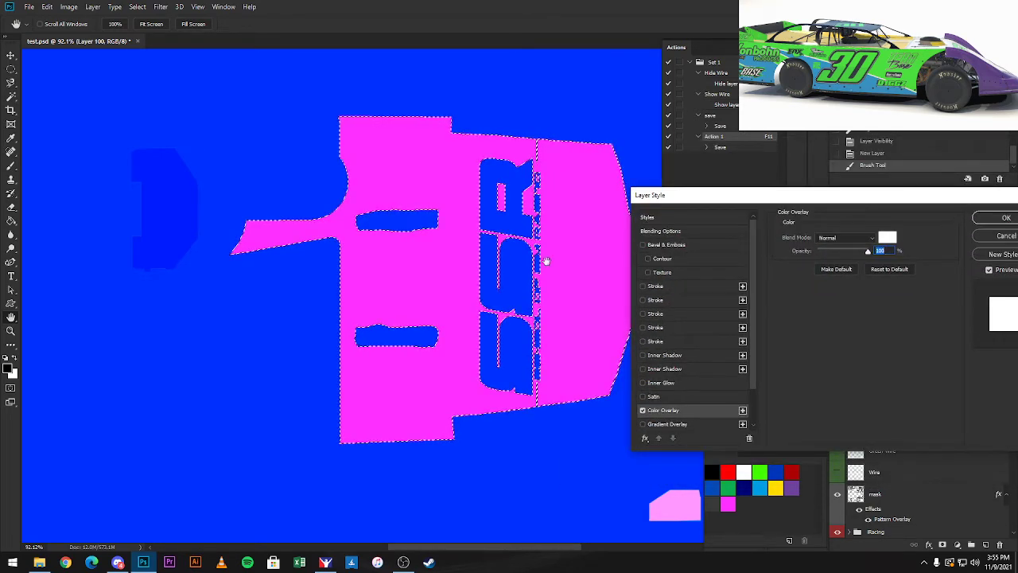
drag(467, 266, 318, 268)
drag(795, 195, 652, 164)
drag(767, 165, 824, 157)
click(798, 199)
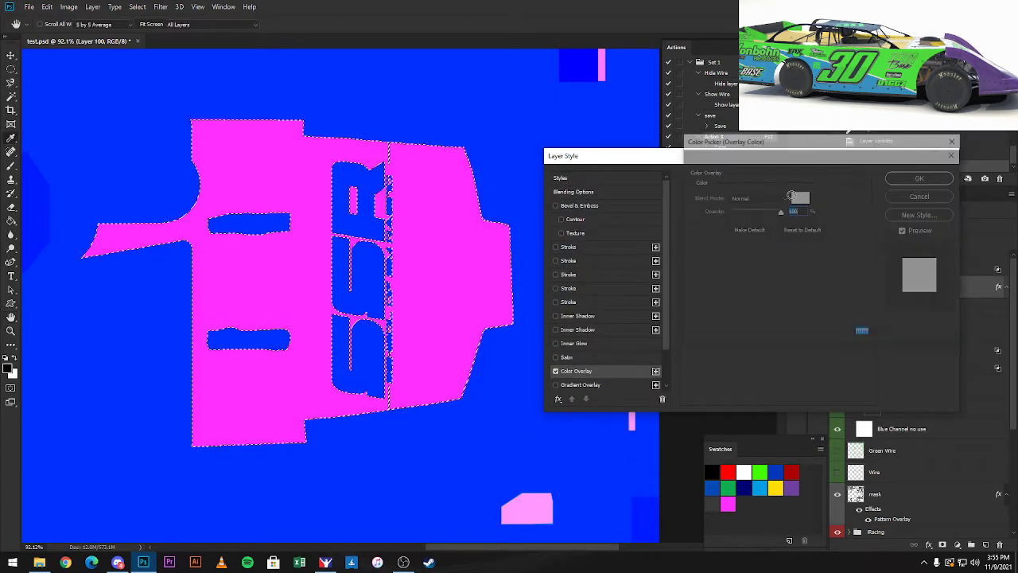
click(791, 194)
click(927, 178)
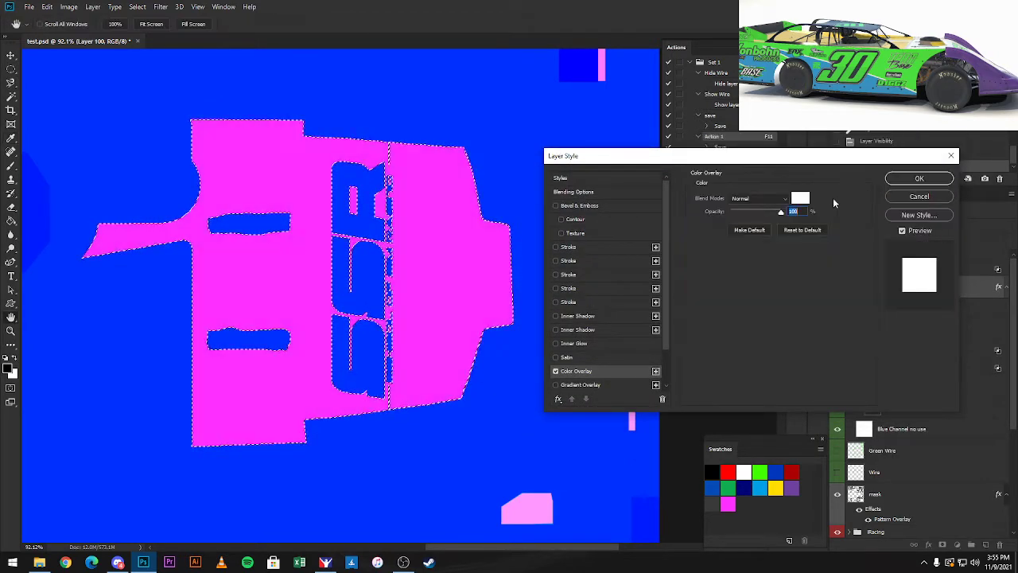
Apply the hood layer's Color Overlay in white (ffffff) after testing grey 6b6b6b, and save with the recorded Action 1.
click(802, 198)
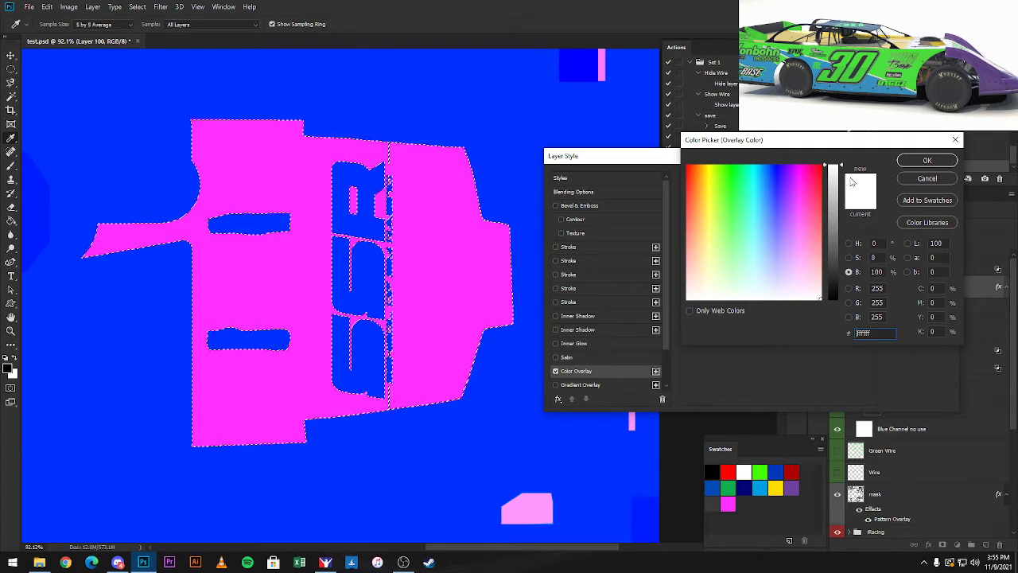
drag(842, 169, 846, 249)
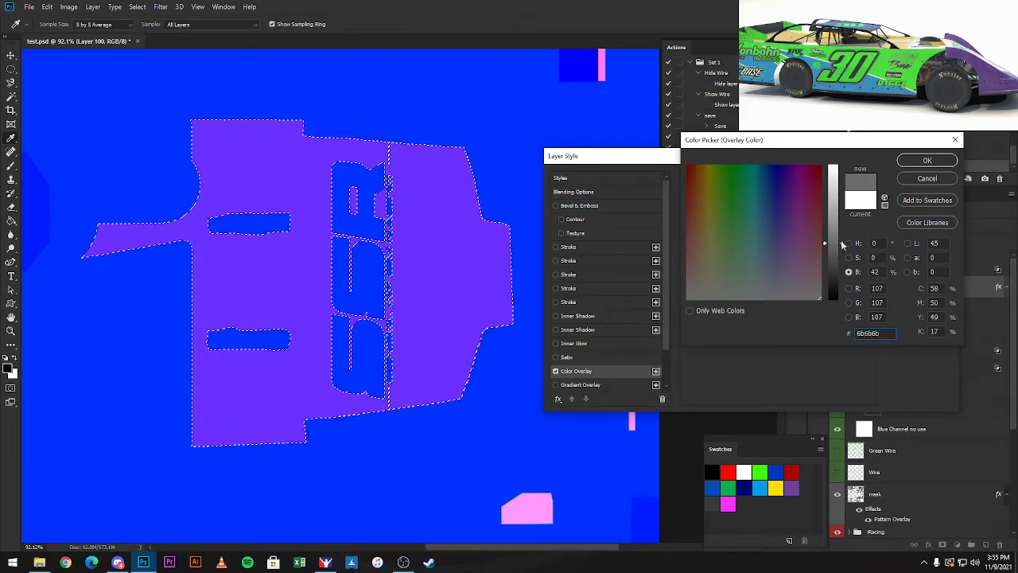
drag(843, 248, 840, 162)
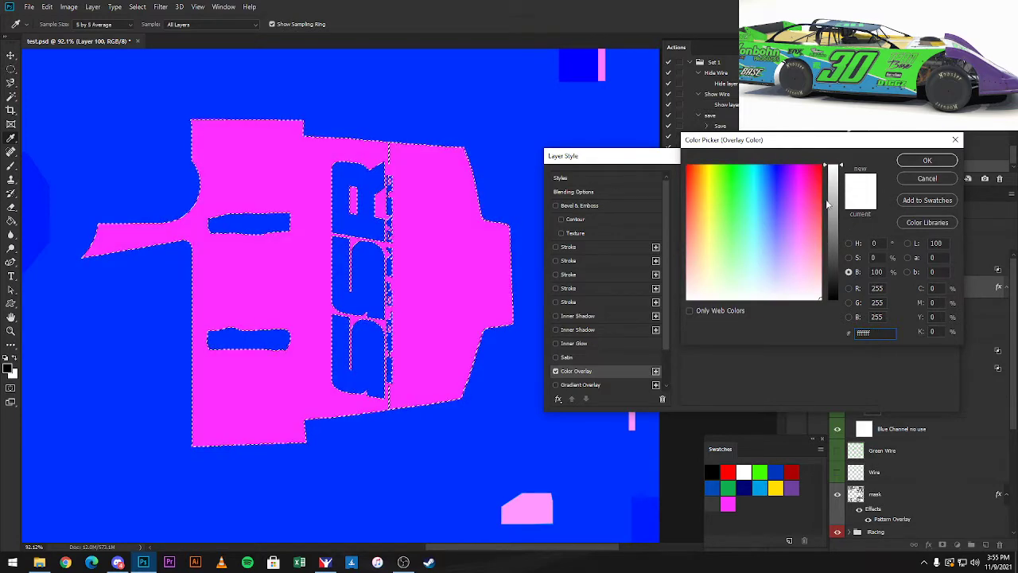
click(927, 161)
click(915, 178)
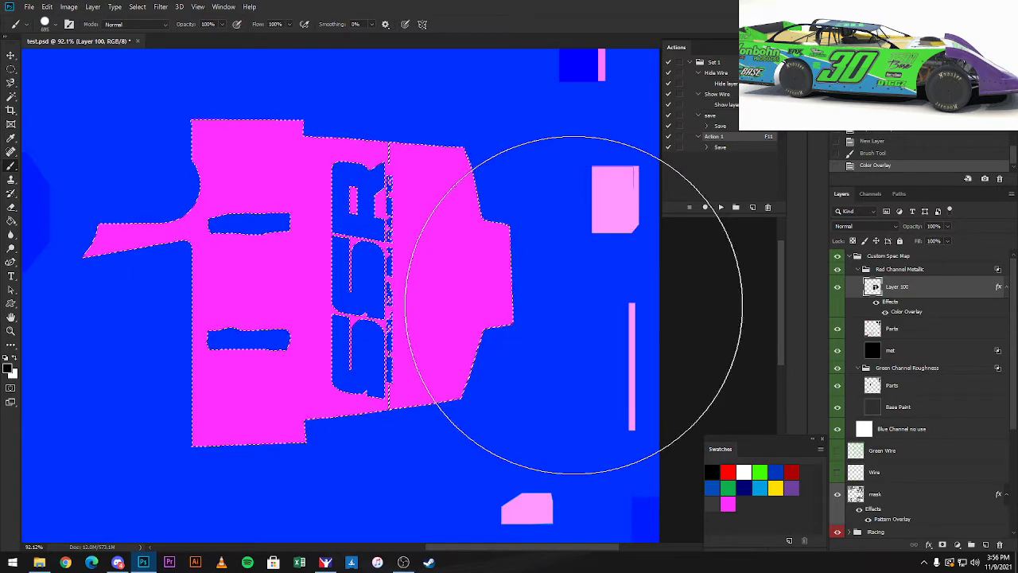
key(F11)
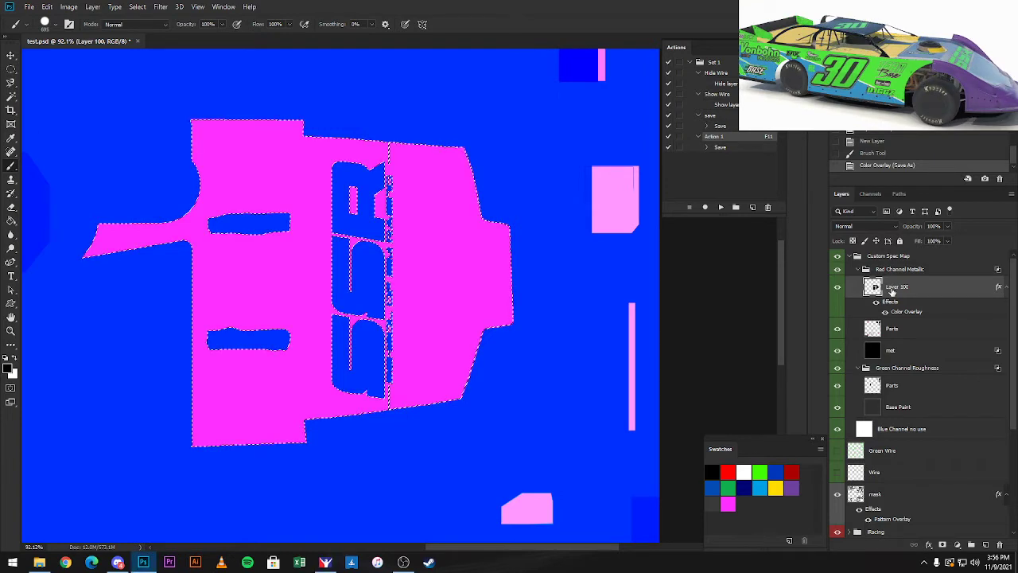
Reopen the hood layer's Color Overlay and preview darker shades, keeping the colour at white (ffffff).
ctrl+click(876, 289)
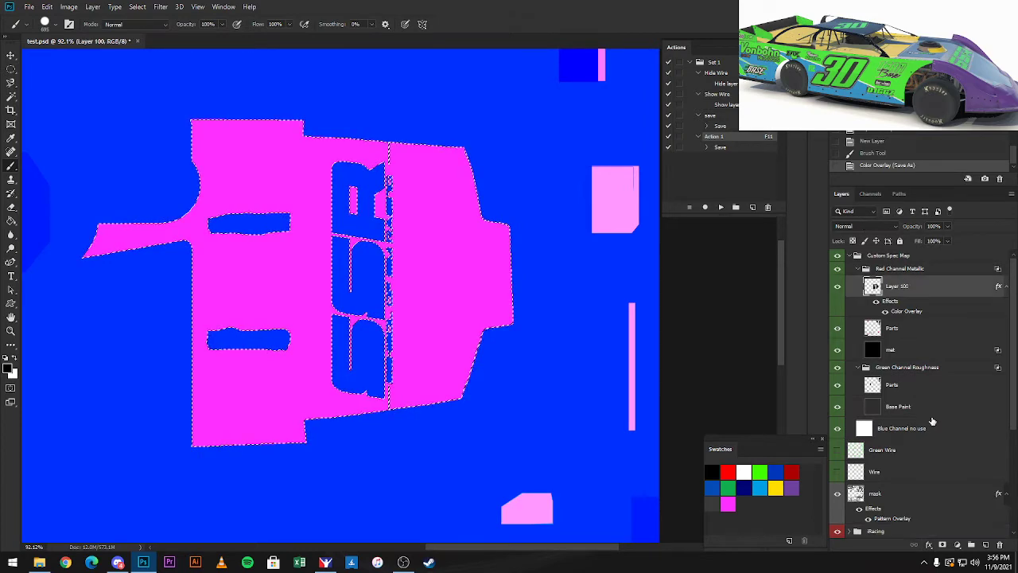
click(929, 545)
click(945, 504)
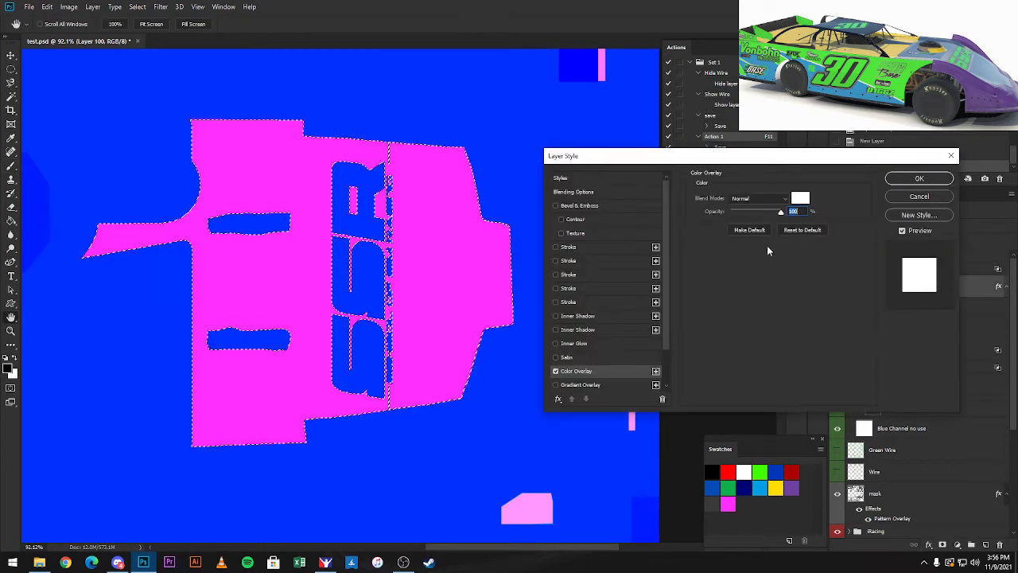
click(803, 205)
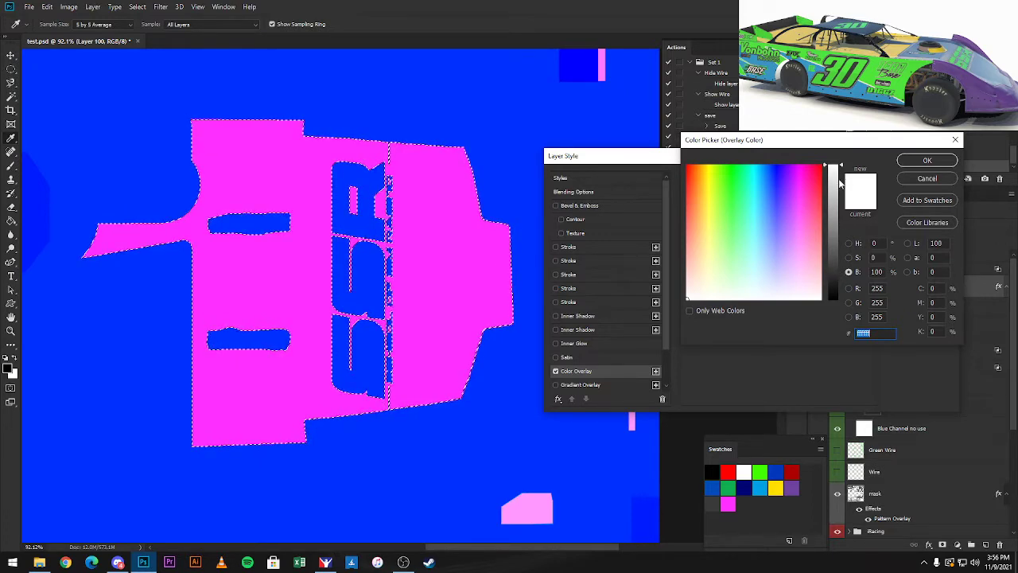
mouse_move(843, 168)
mouse_down()
mouse_move(845, 271)
mouse_move(840, 149)
mouse_up()
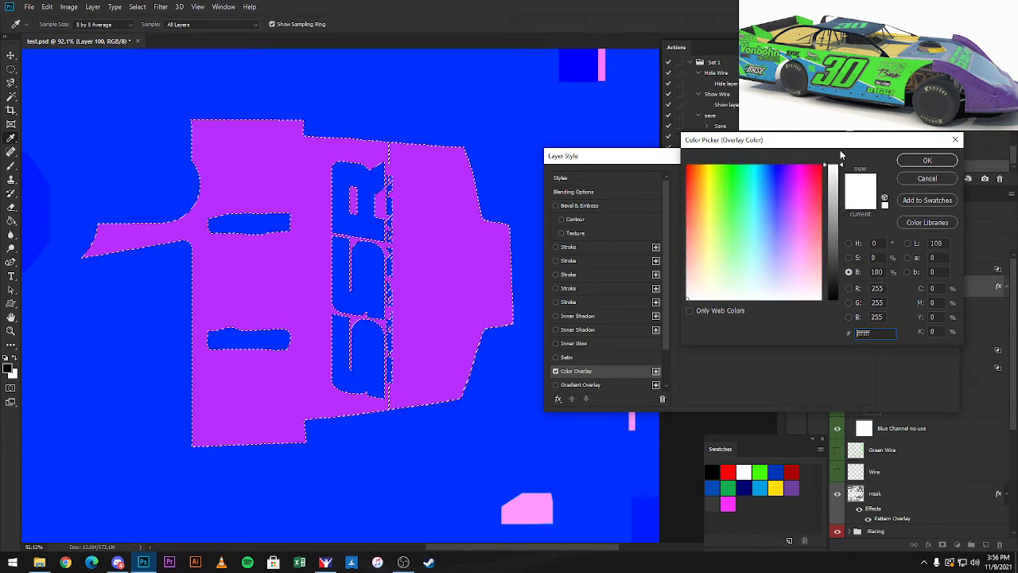
click(927, 160)
click(919, 176)
key(b)
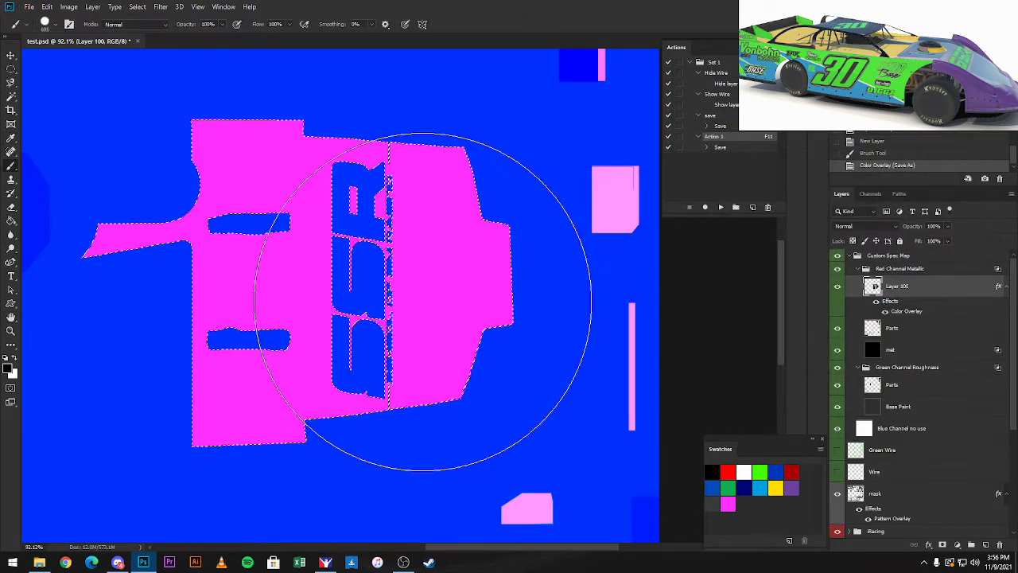
Hide the Custom Spec Map group and clear the hood selection.
click(837, 255)
key(ctrl+d)
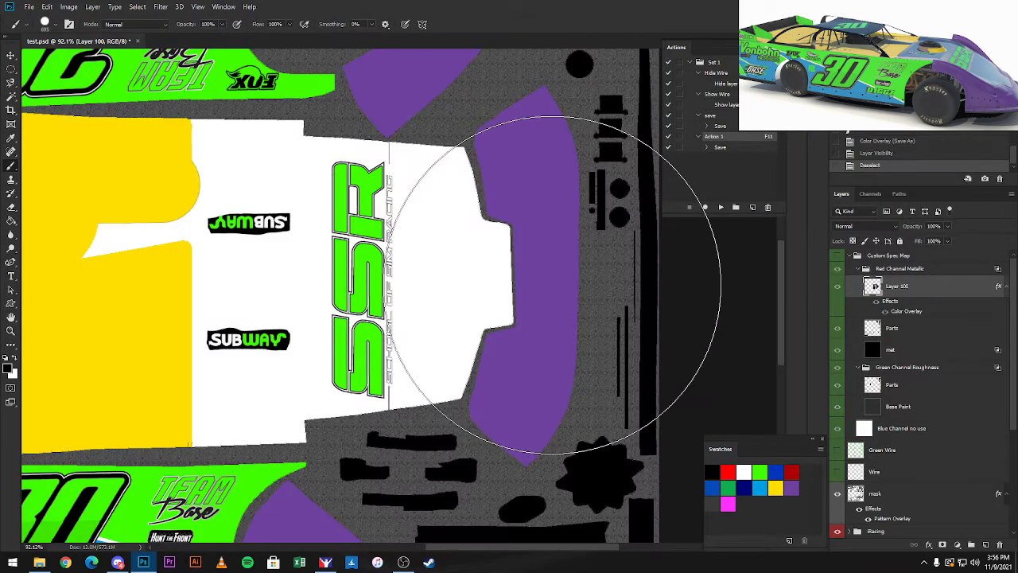
Select the green paint of the lower side panel with the Magic Wand, adding the green area beside the PRODUCTS lettering.
scroll(557, 284, down, 3)
scroll(546, 273, down, 5)
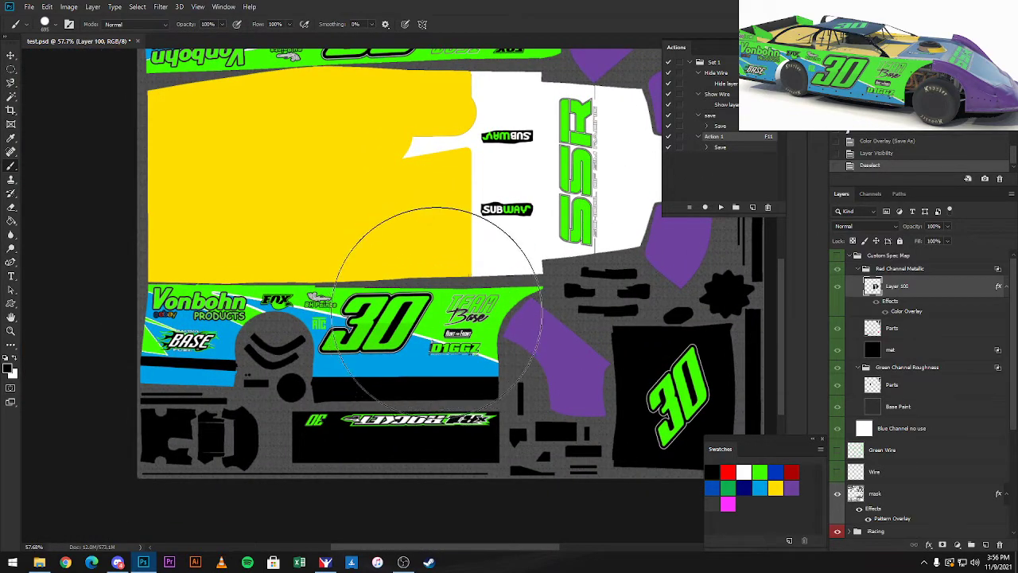
mouse_move(438, 292)
mouse_down()
mouse_move(458, 295)
mouse_move(448, 294)
mouse_up()
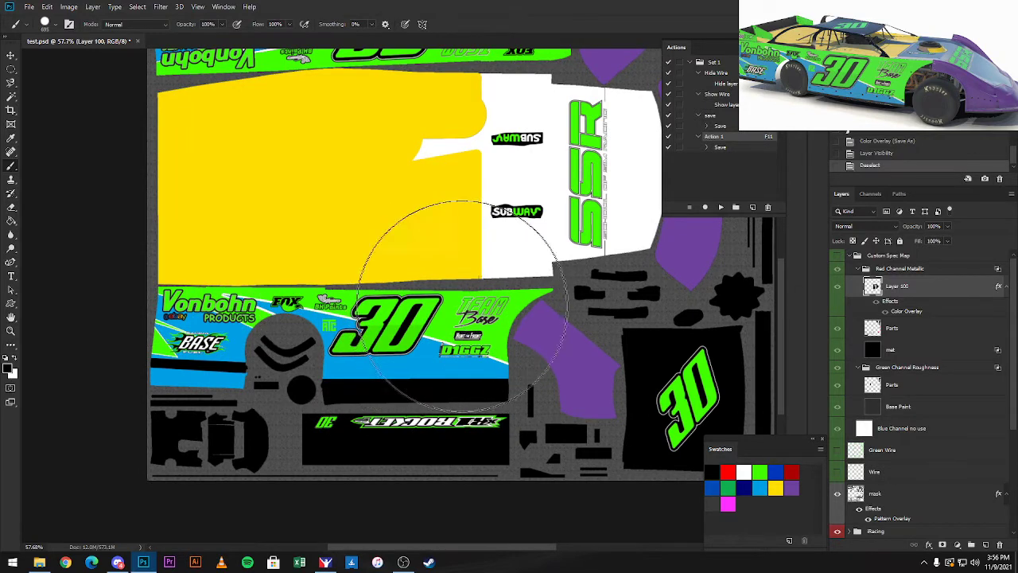
key(w)
click(449, 316)
scroll(480, 337, up, 2)
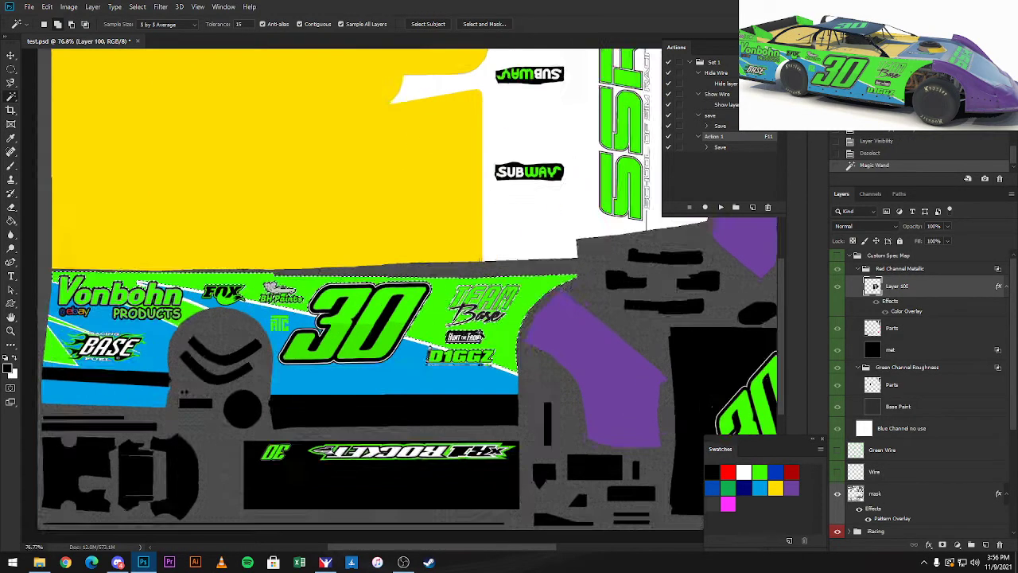
drag(481, 336, 644, 347)
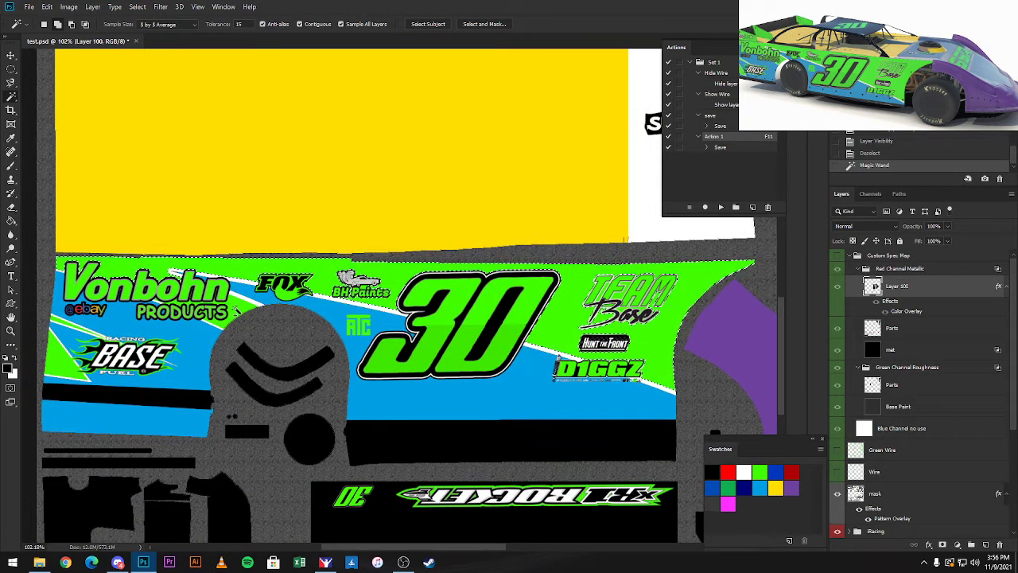
click(177, 313)
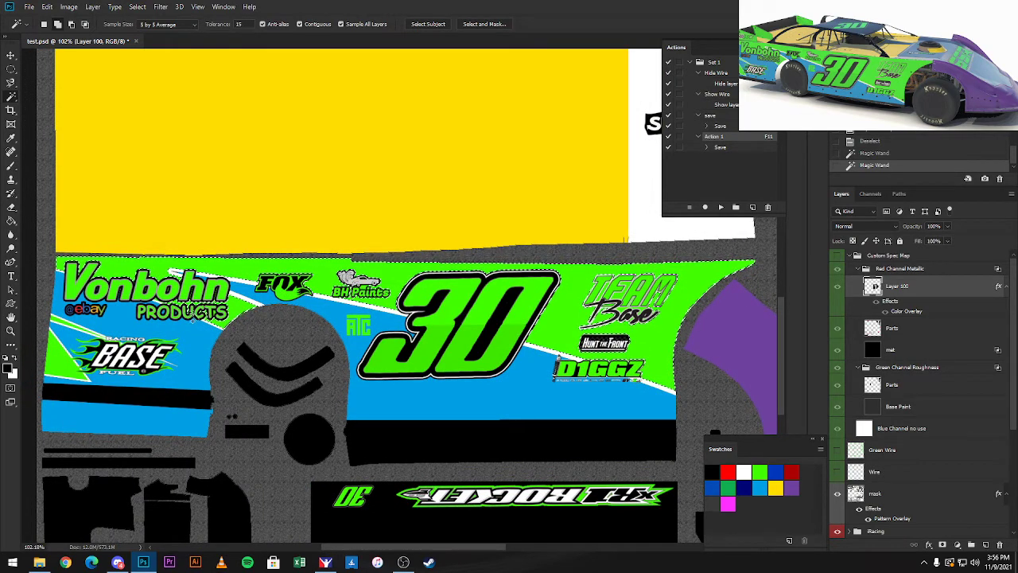
Try adding another spot in the PRODUCTS lettering to the selection and undo that addition.
scroll(173, 314, up, 5)
scroll(173, 314, up, 1)
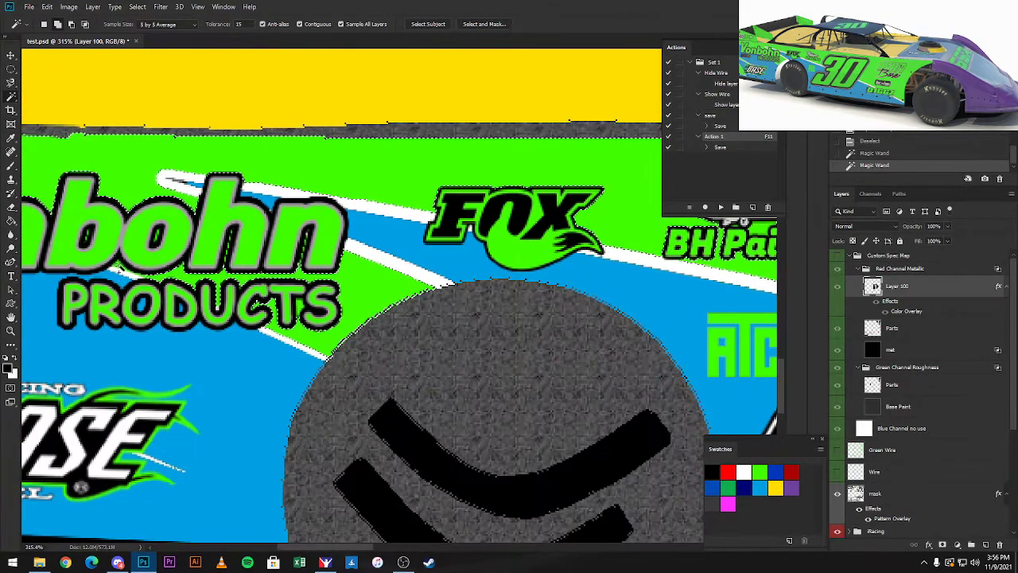
click(211, 316)
key(ctrl+z)
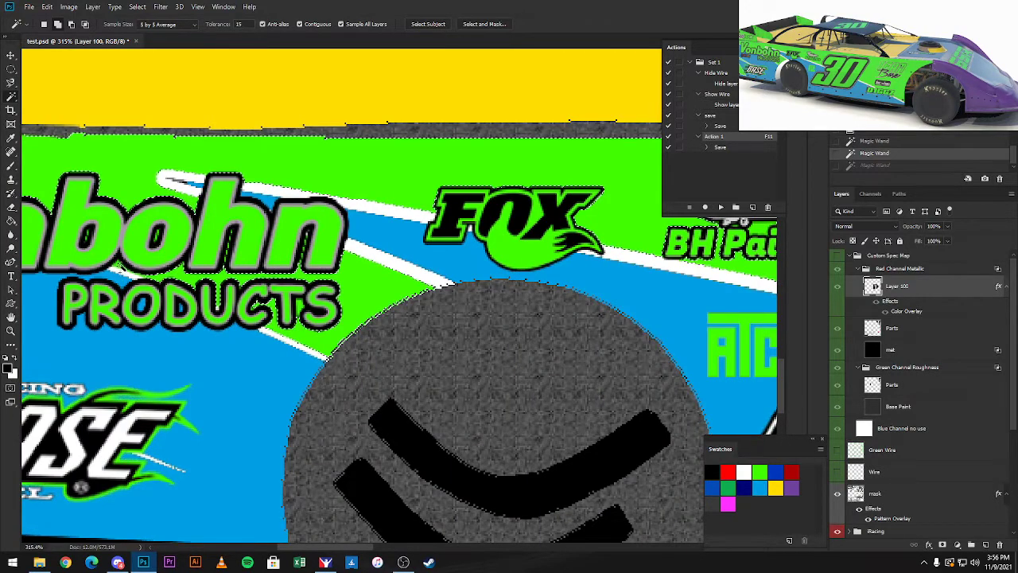
key(ctrl+shift+z)
key(ctrl+z)
Add the green inside the TEAM lettering of the Team Base logo to the side panel selection.
scroll(182, 308, down, 2)
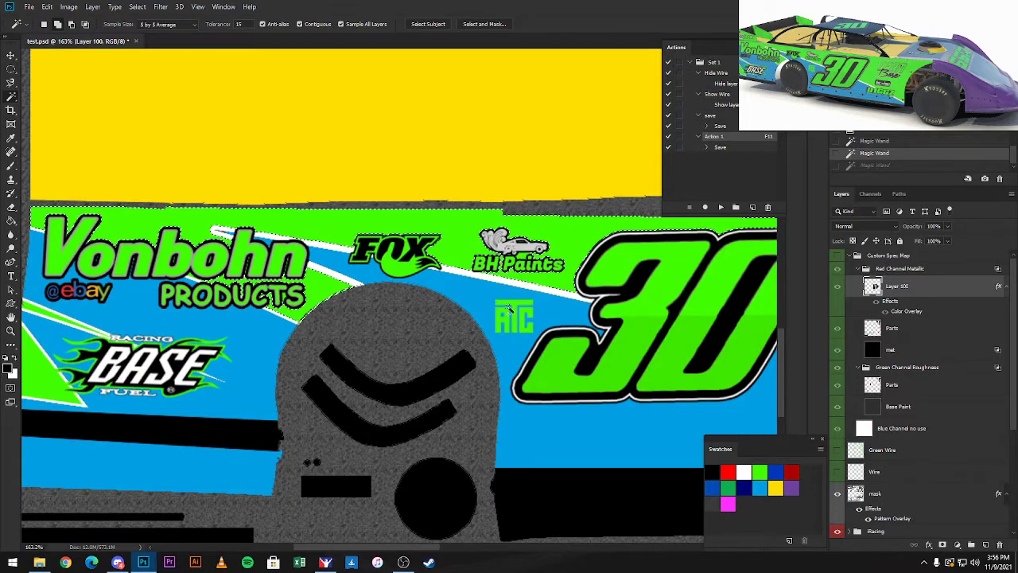
scroll(509, 342, right, 8)
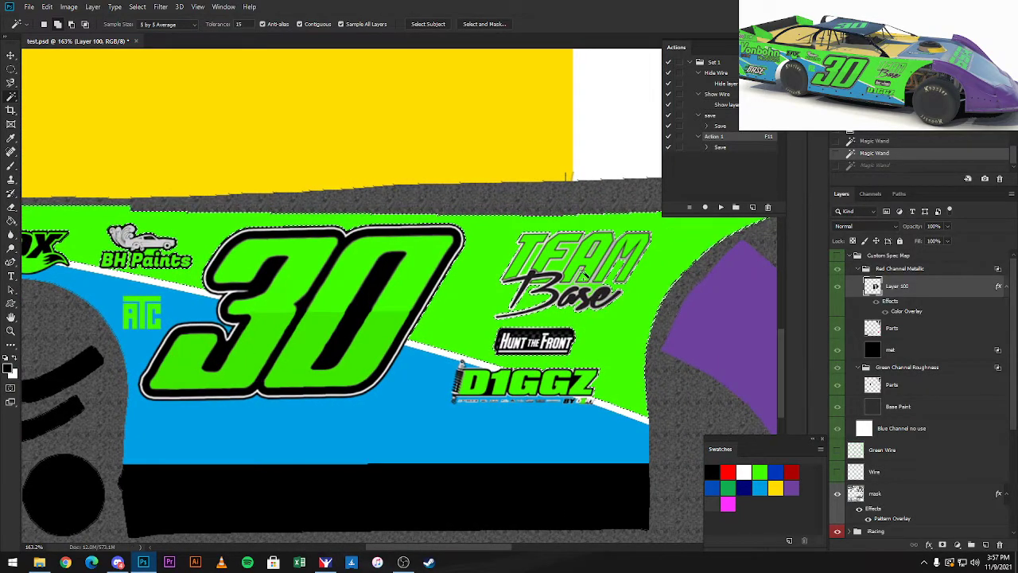
scroll(591, 274, up, 3)
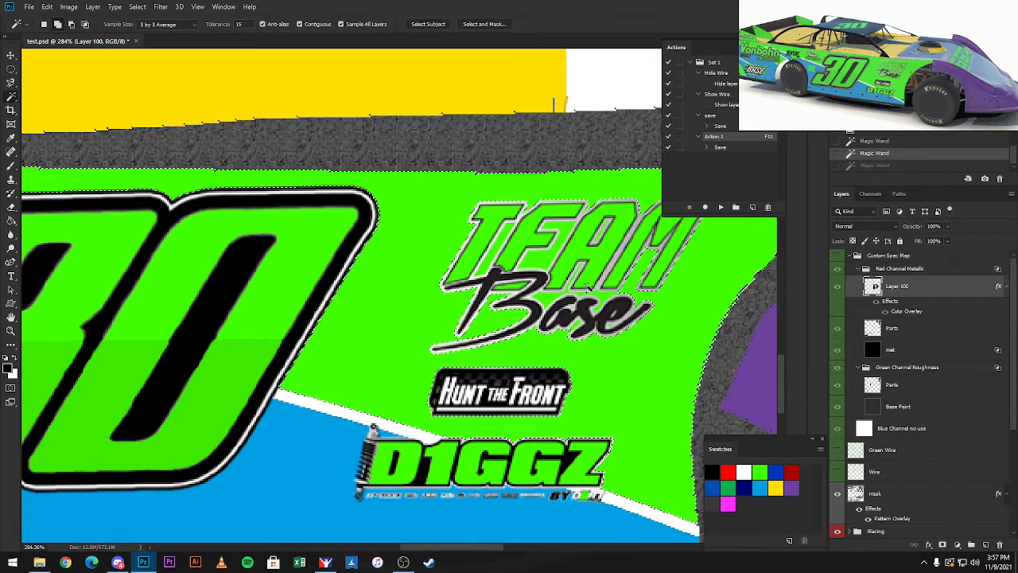
click(540, 260)
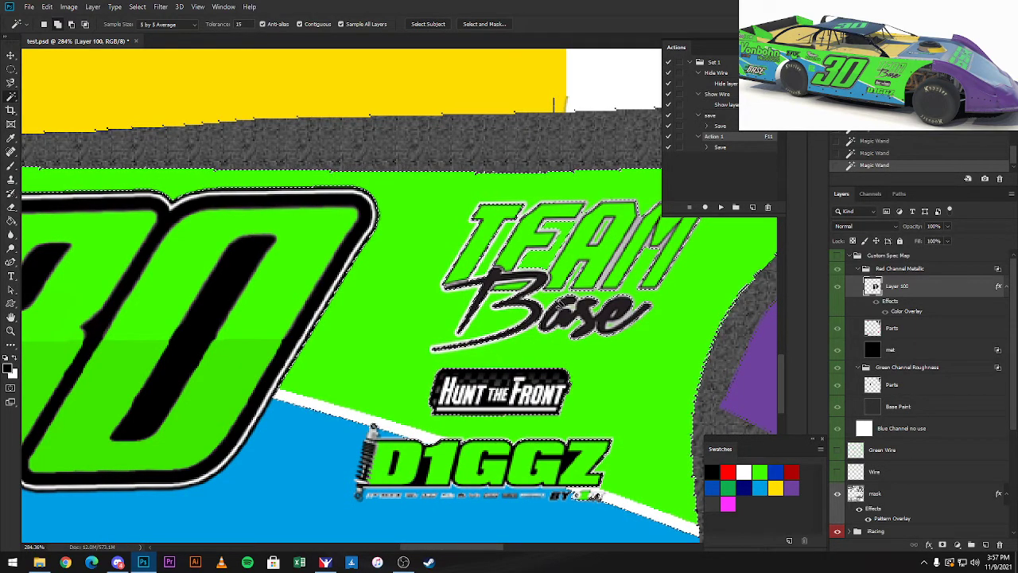
Show the Custom Spec Map group and brush-fill the green side panel selection on a new layer in the Red Channel Metallic group.
scroll(559, 310, down, 5)
scroll(560, 328, down, 1)
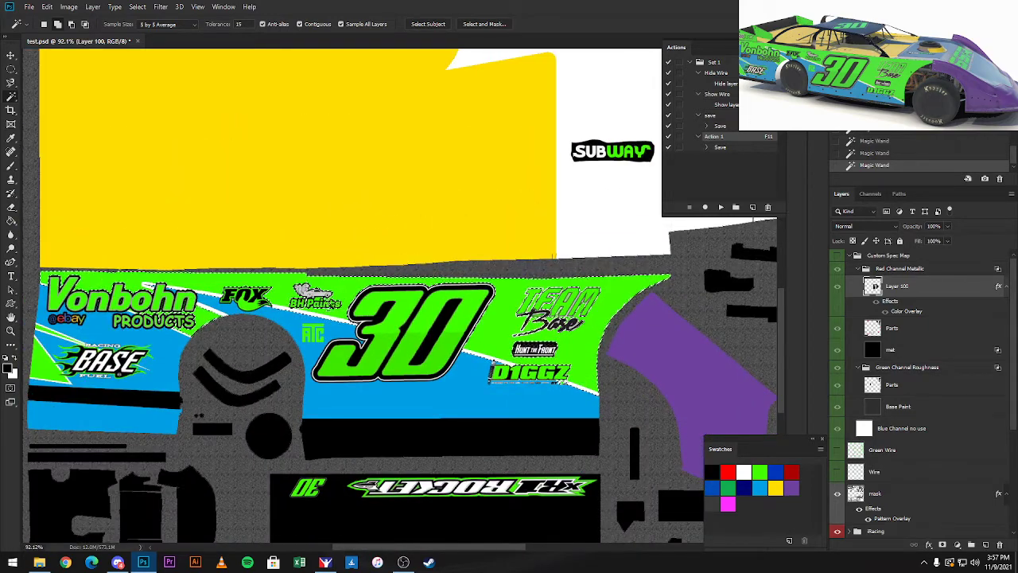
click(837, 256)
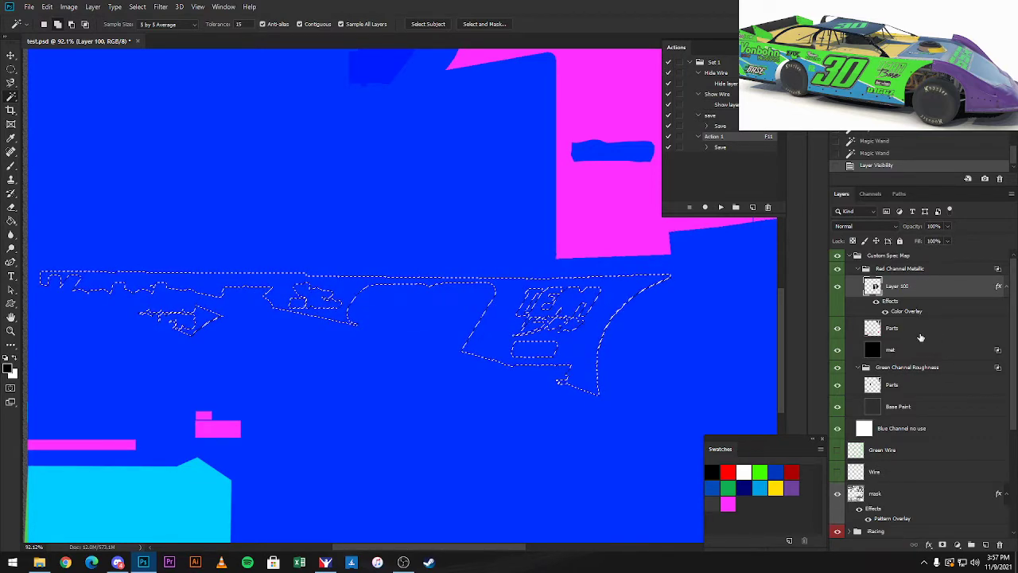
click(985, 545)
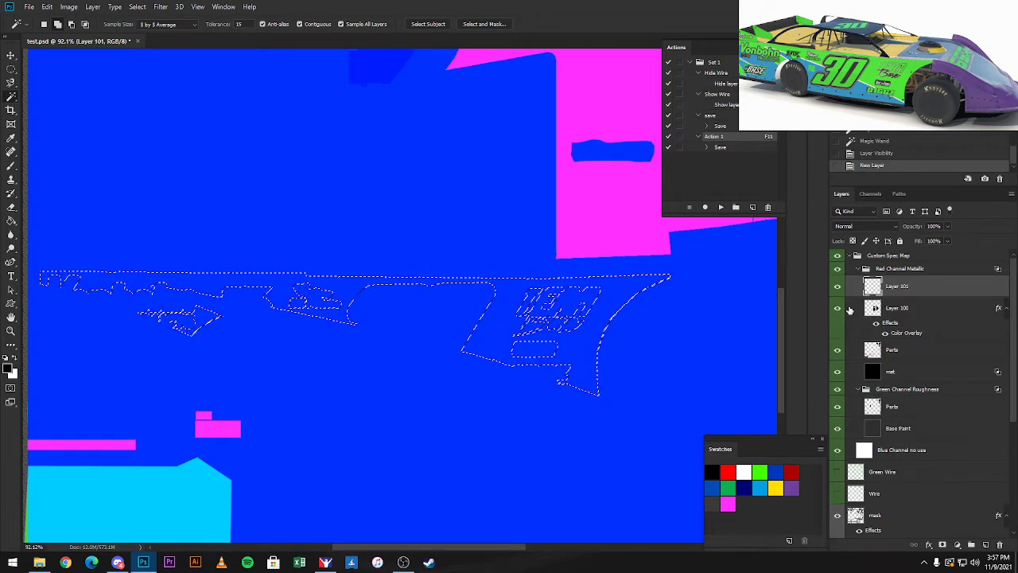
key(b)
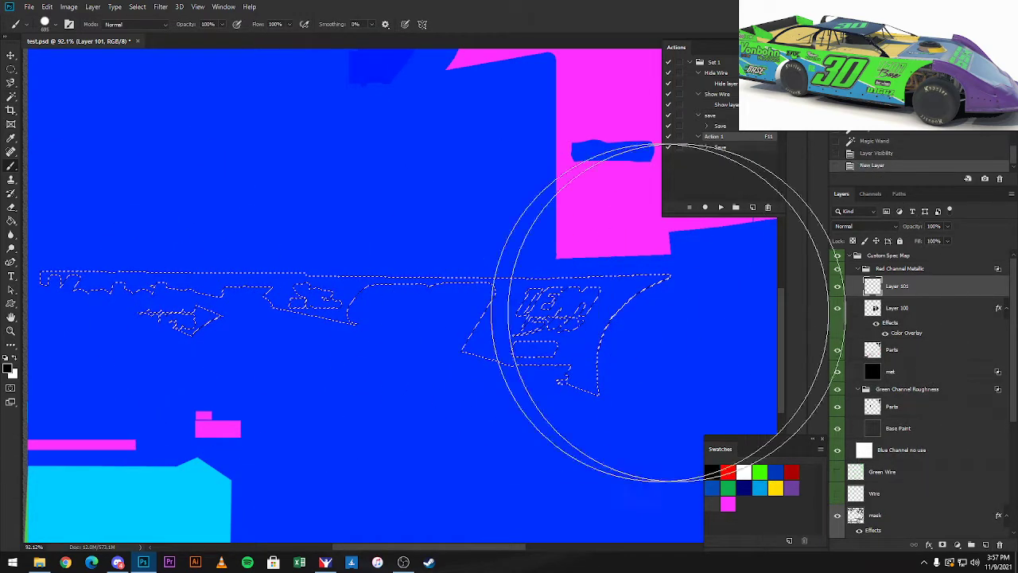
click(660, 312)
Apply a white Color Overlay at 100% opacity to the green side panel's layer.
click(930, 545)
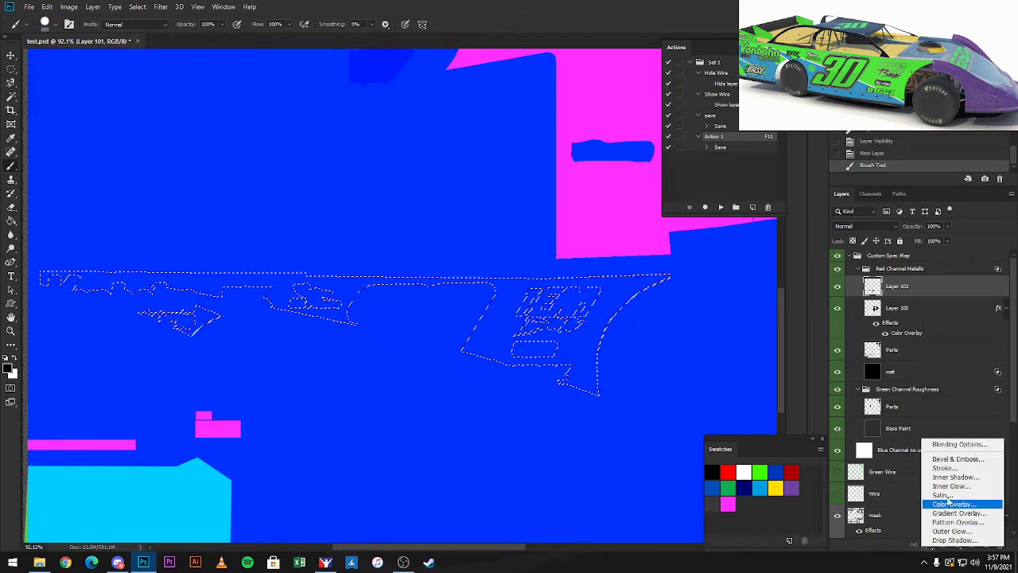
click(951, 505)
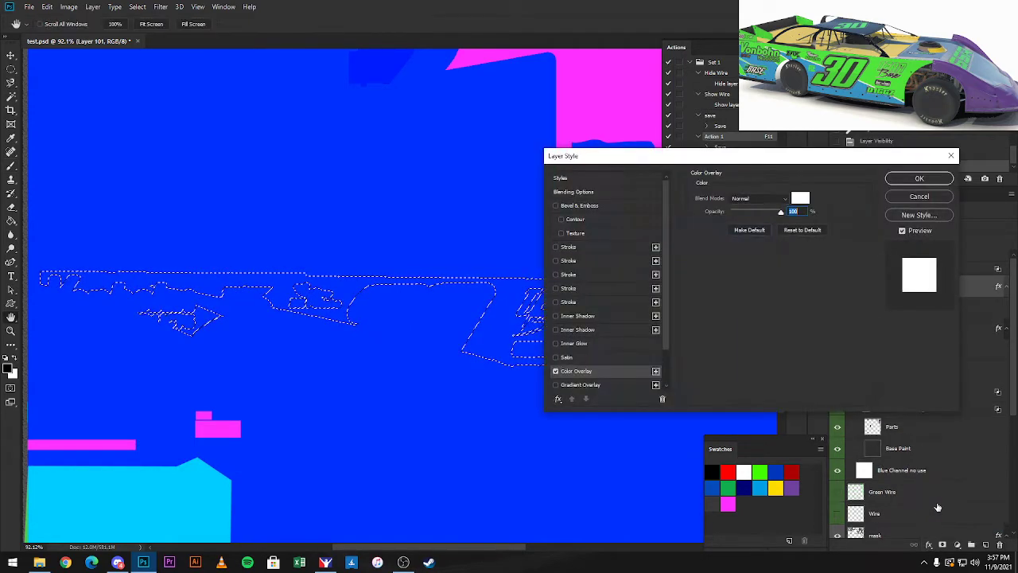
drag(795, 157, 864, 137)
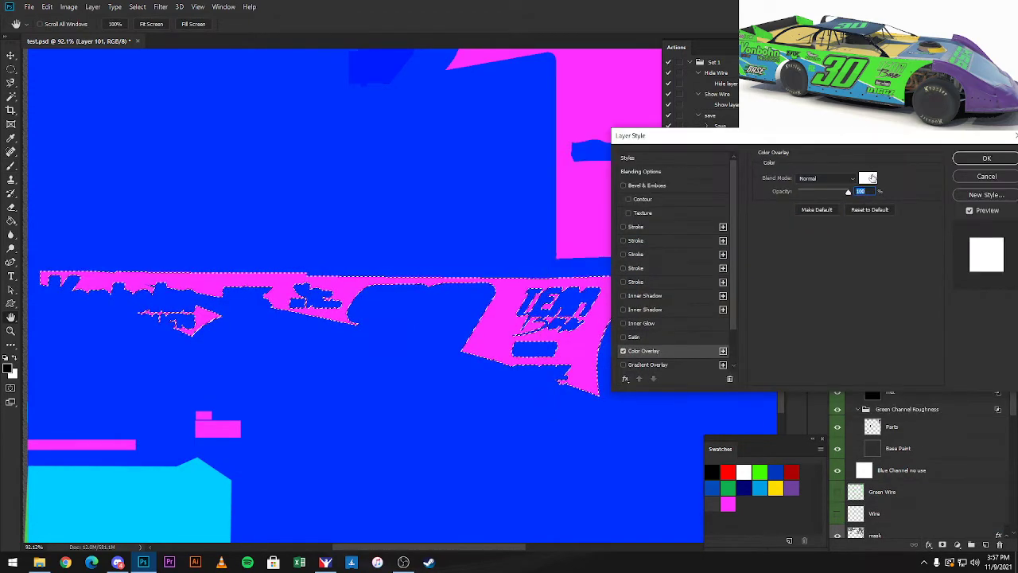
click(869, 178)
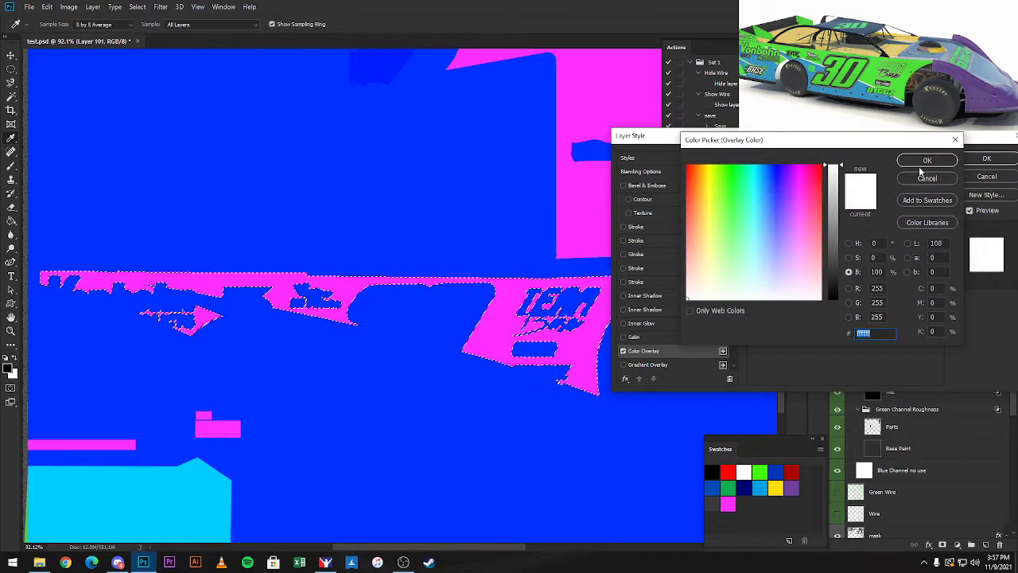
key(Return)
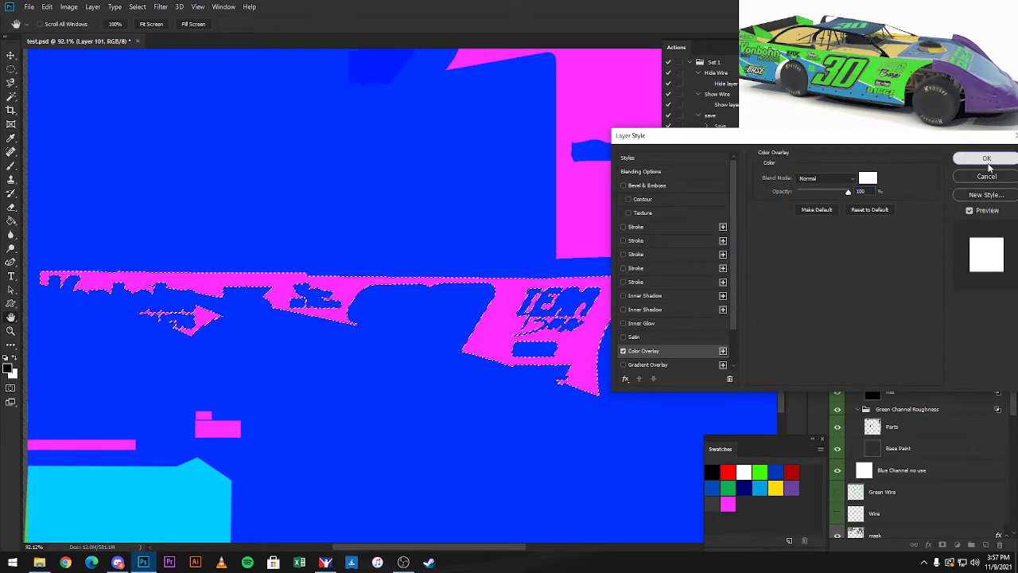
click(986, 158)
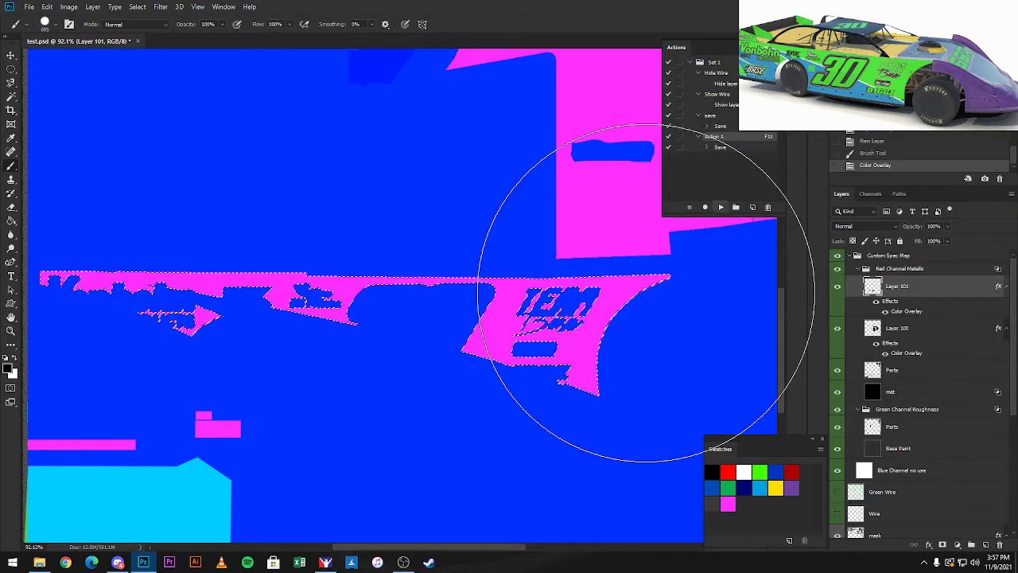
Save the spec map with the recorded Action 1 and inspect the car's side up close in the 3D preview.
key(F11)
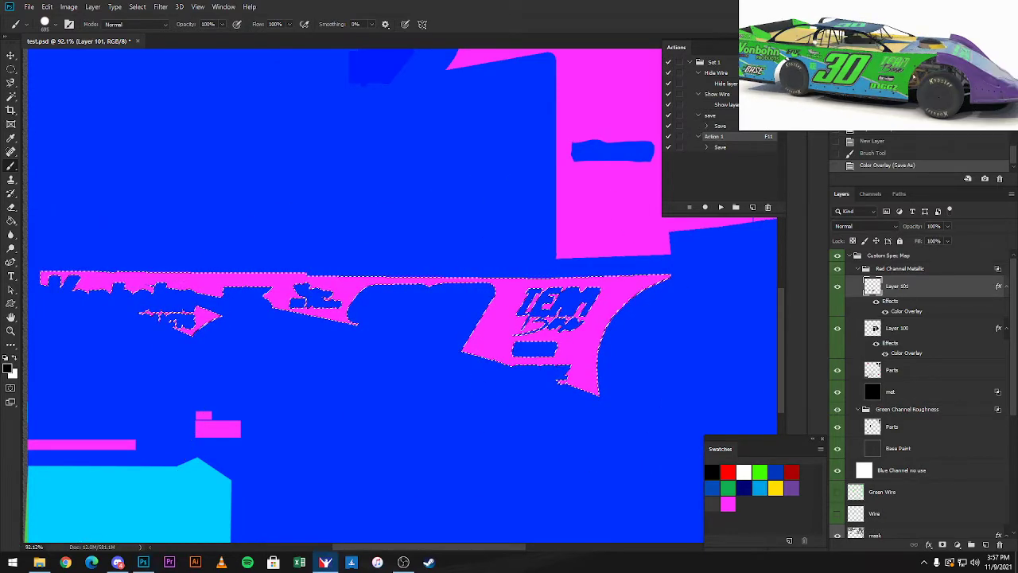
mouse_move(914, 76)
mouse_down()
mouse_move(866, 45)
mouse_move(947, 53)
mouse_move(903, 48)
mouse_up()
scroll(866, 45, up, 3)
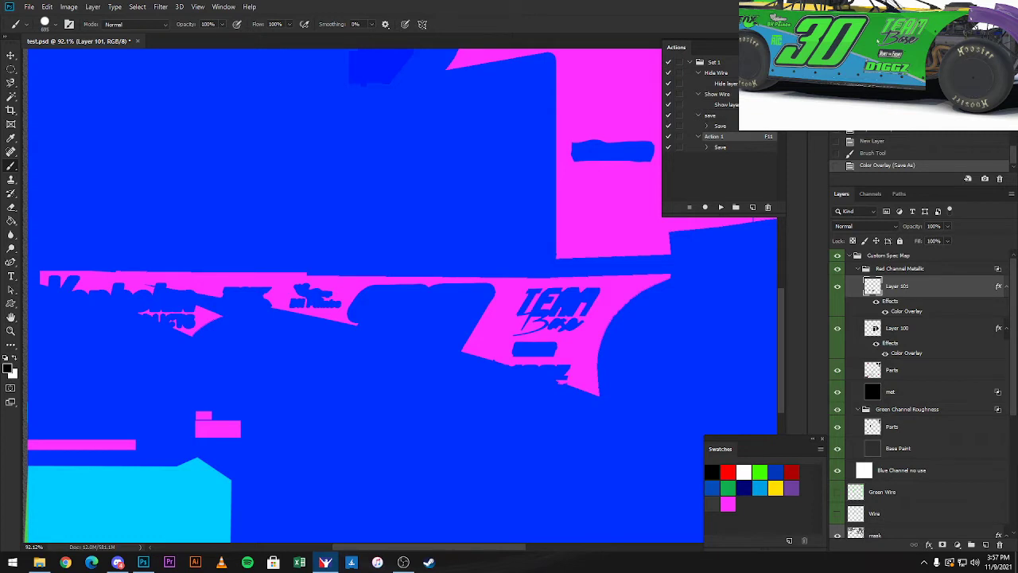
drag(904, 49, 884, 55)
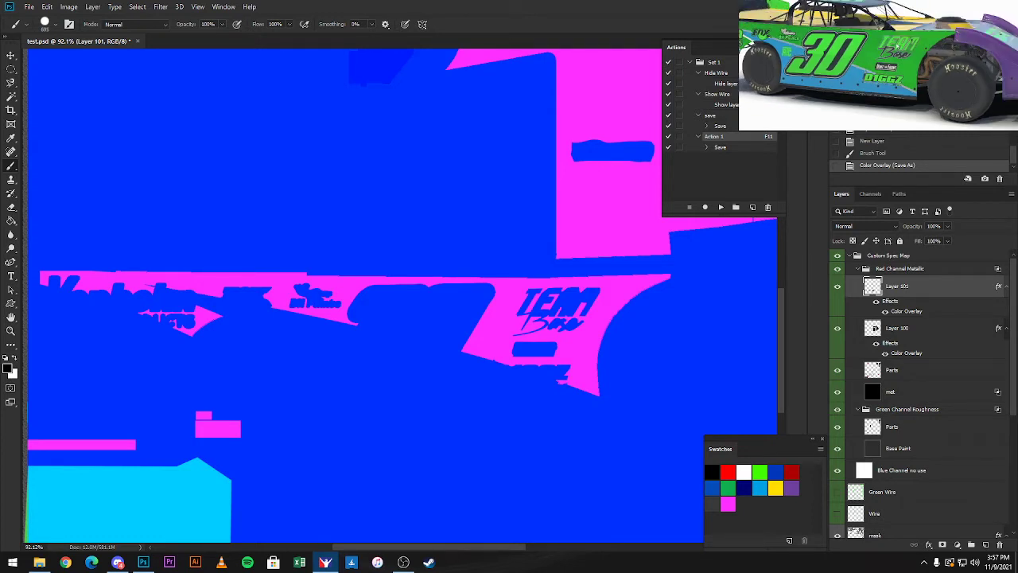
Set the green side panel layer's Color Overlay to gray 808080 and save with Action 1 to check the car preview.
click(905, 317)
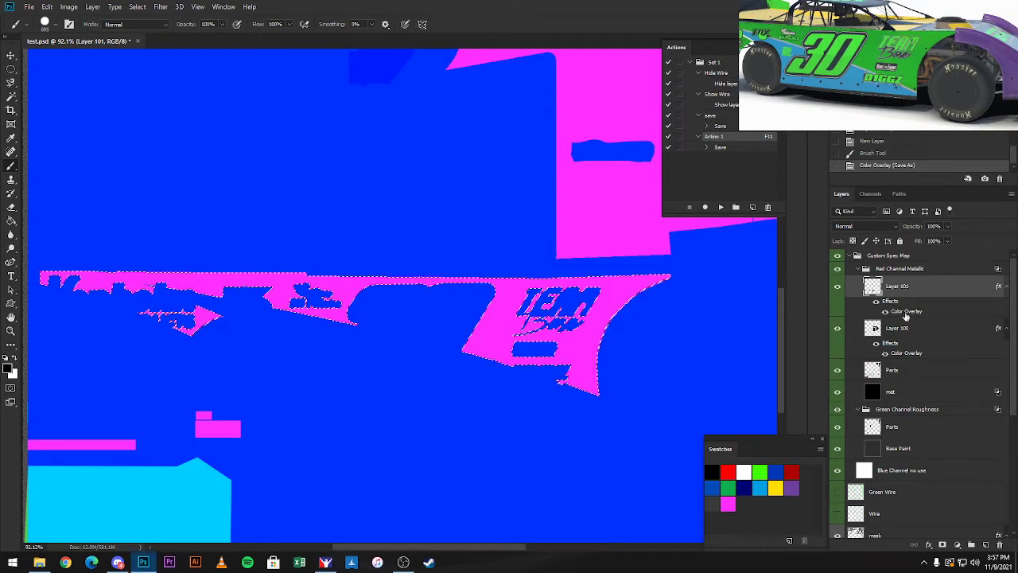
double_click(906, 315)
click(853, 174)
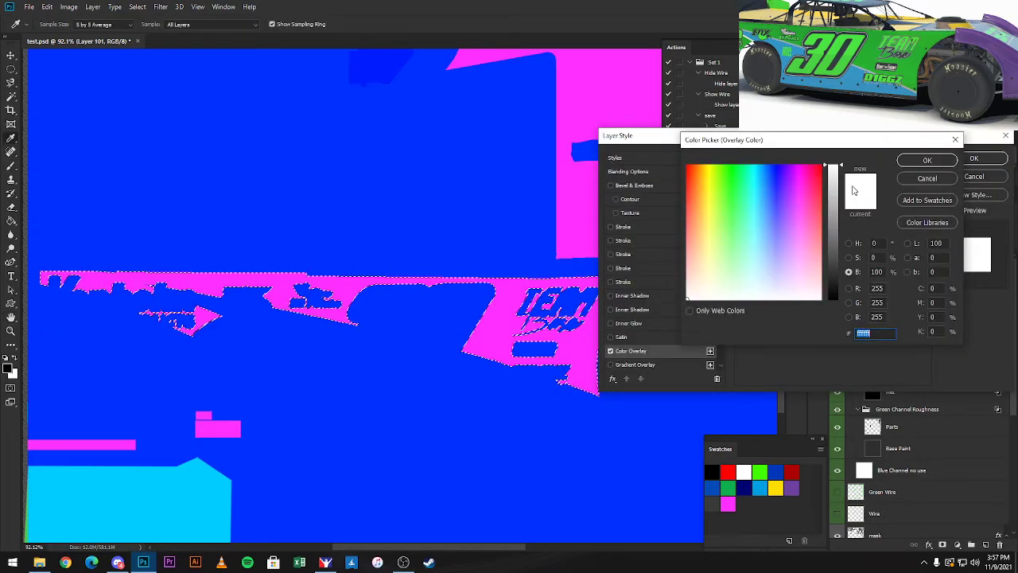
click(843, 232)
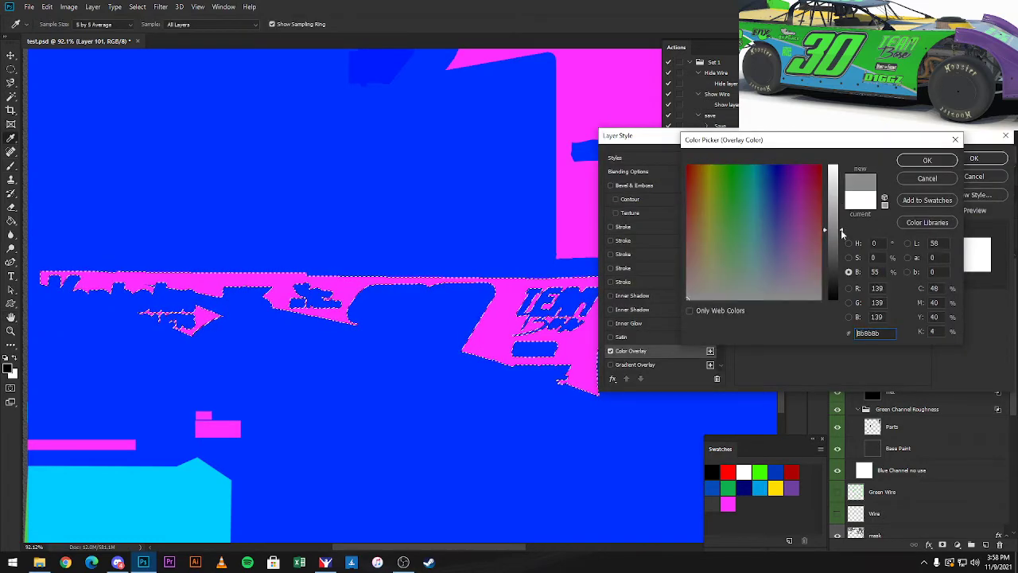
text(808080)
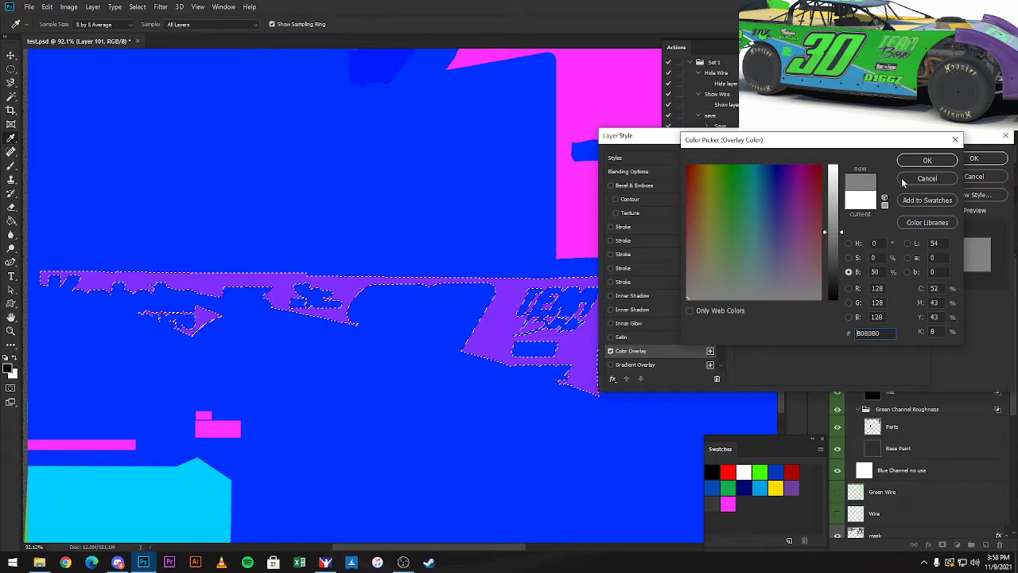
click(928, 160)
click(975, 158)
key(b)
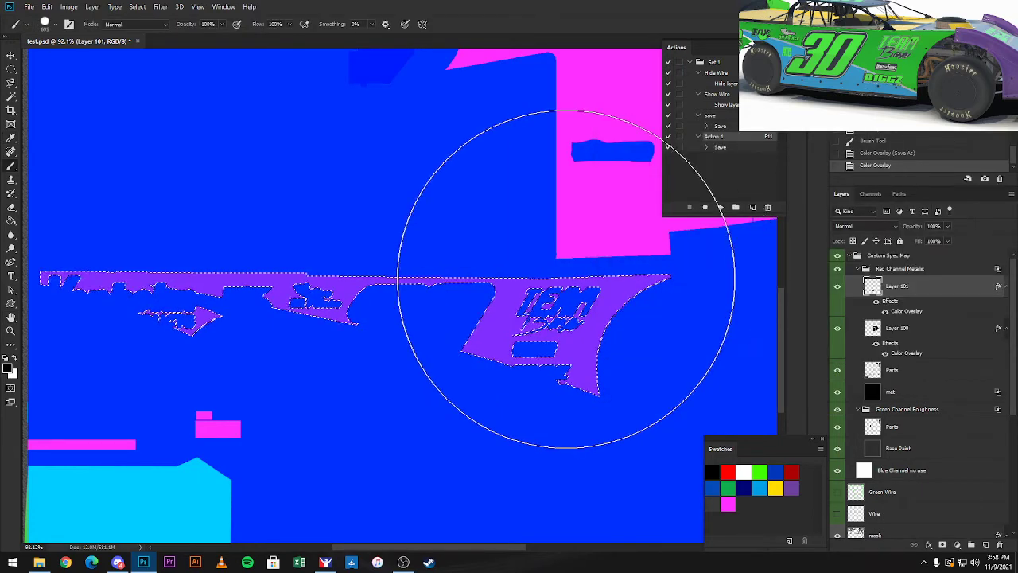
key(F11)
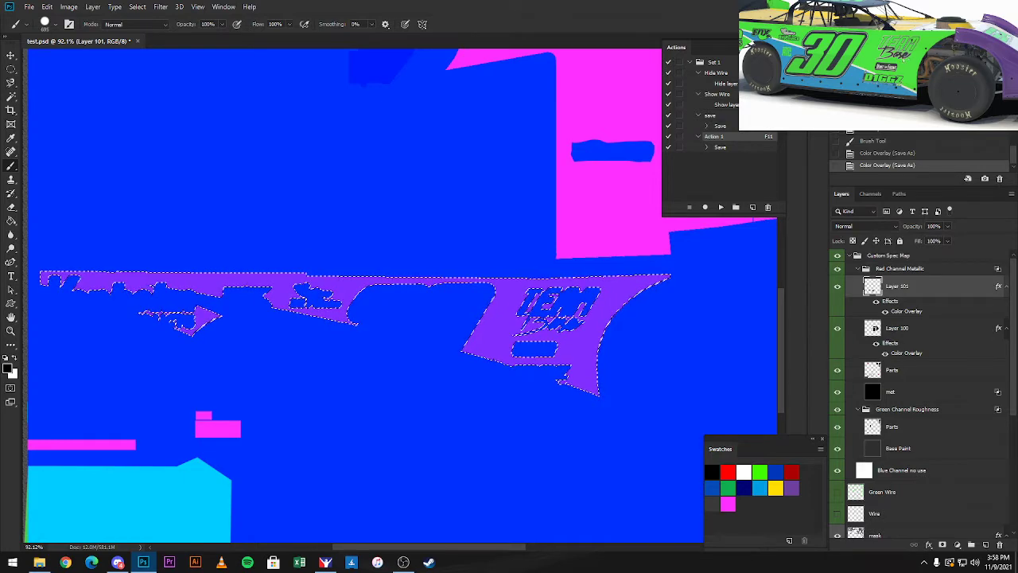
drag(851, 68, 914, 56)
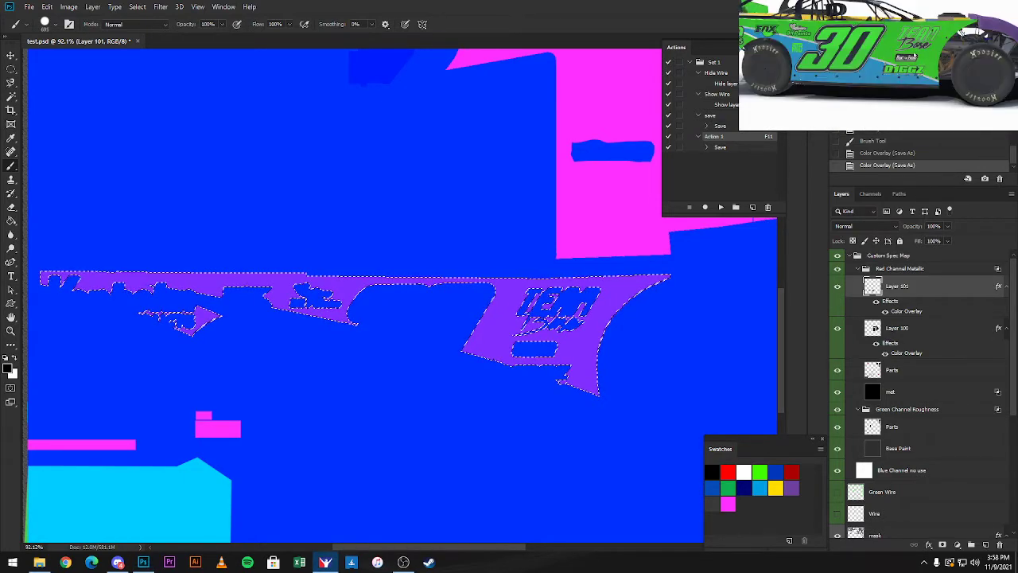
Hide the Custom Spec Map group and clear the green side panel selection.
key(ctrl+d)
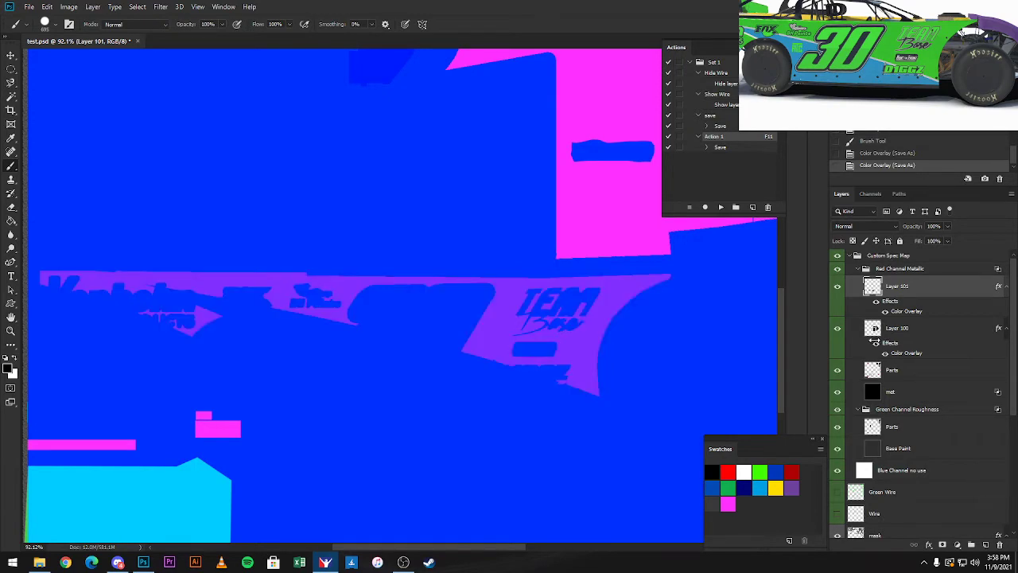
key(ctrl+minus)
key(ctrl+minus)
click(837, 255)
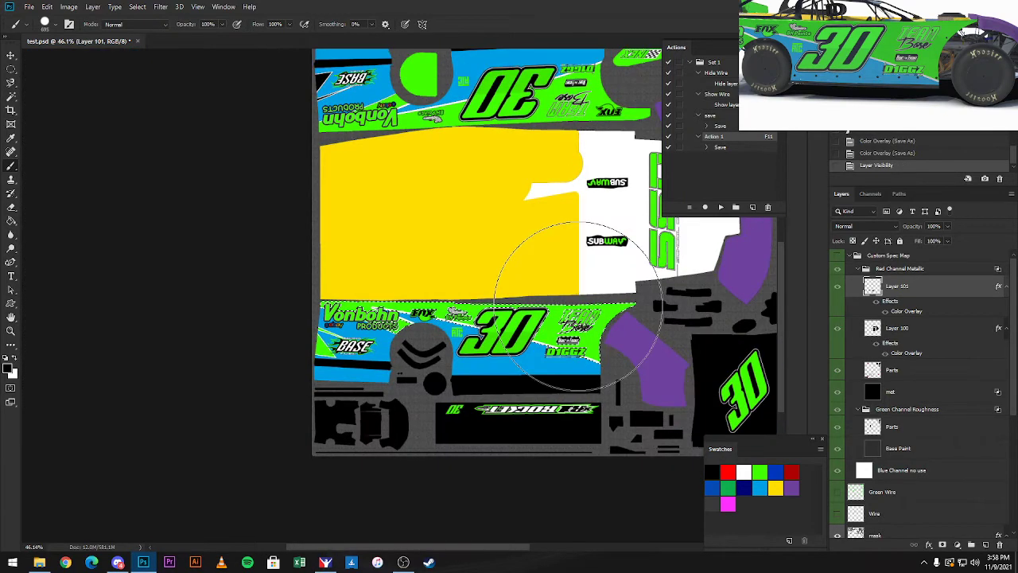
key(ctrl+d)
Select the blue paint of the lower side panel with the Magic Wand, adding the blue areas near the Vonbohn and BASE logos.
scroll(567, 316, up, 3)
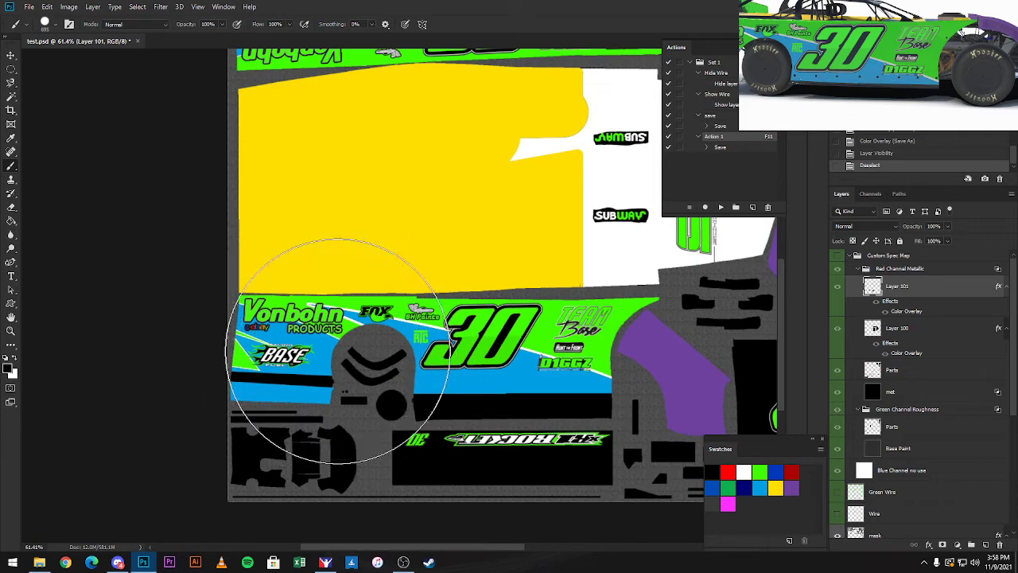
key(w)
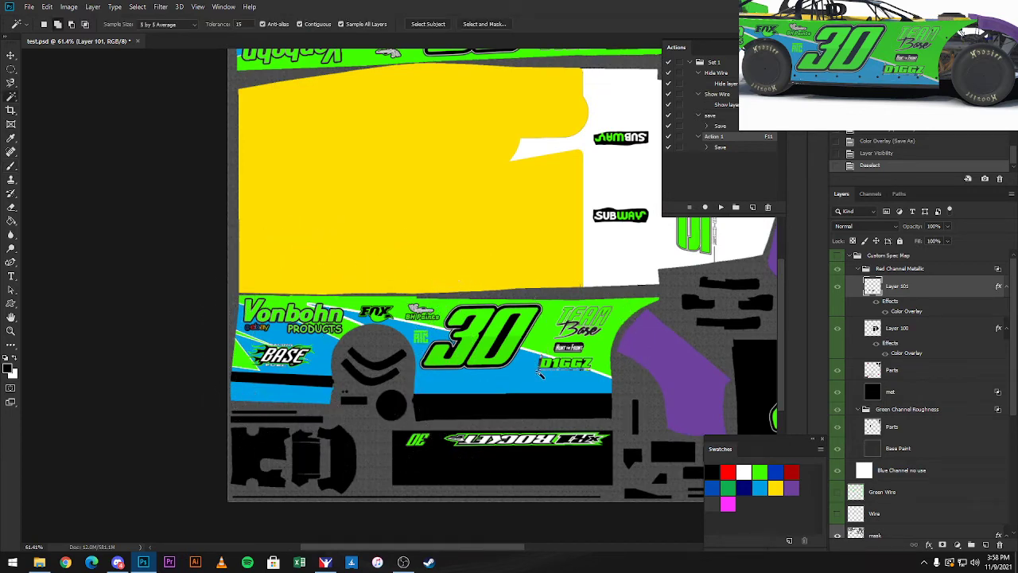
scroll(402, 354, up, 3)
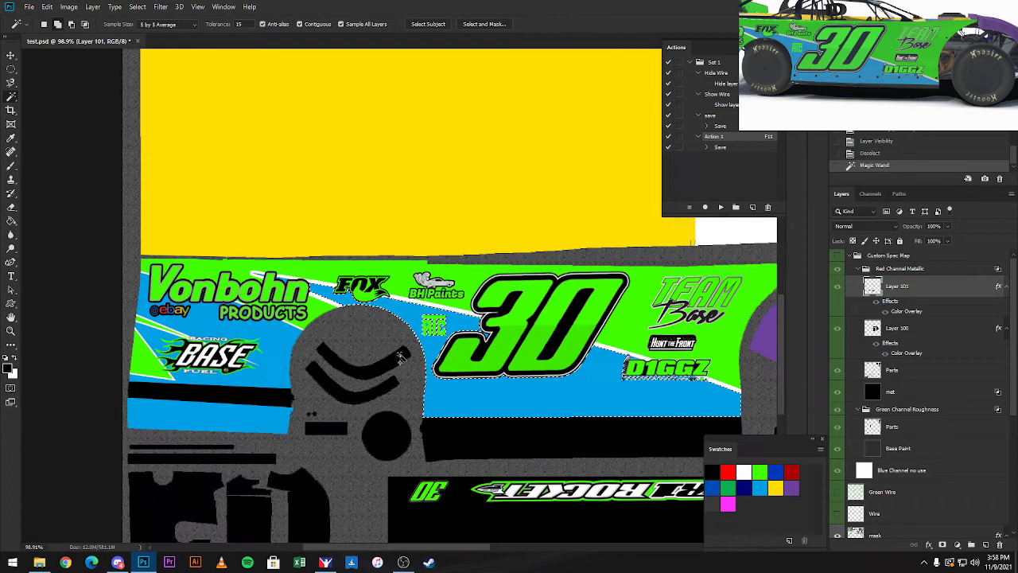
click(410, 356)
shift+click(287, 295)
scroll(286, 296, up, 5)
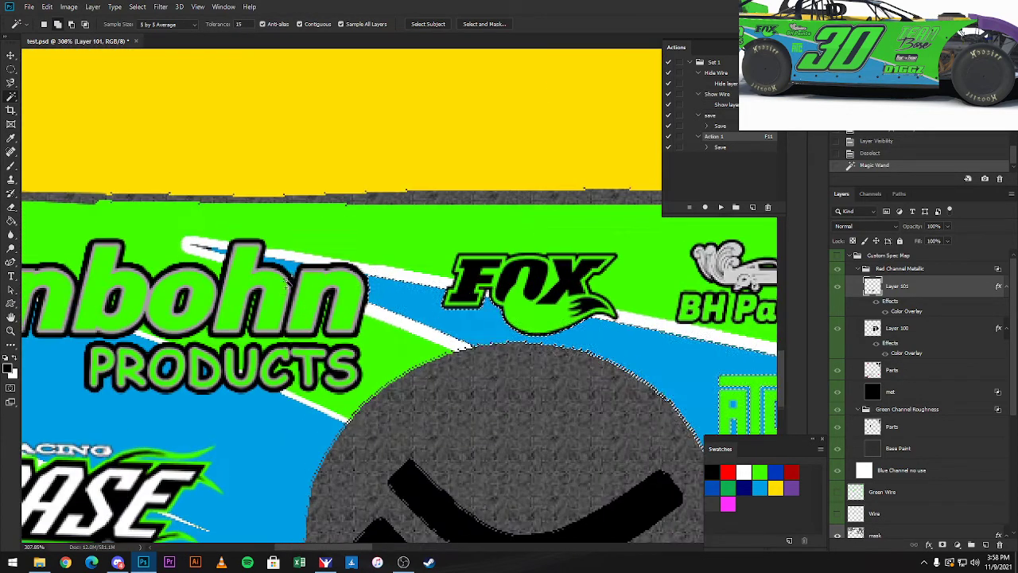
scroll(282, 286, down, 5)
shift+click(284, 422)
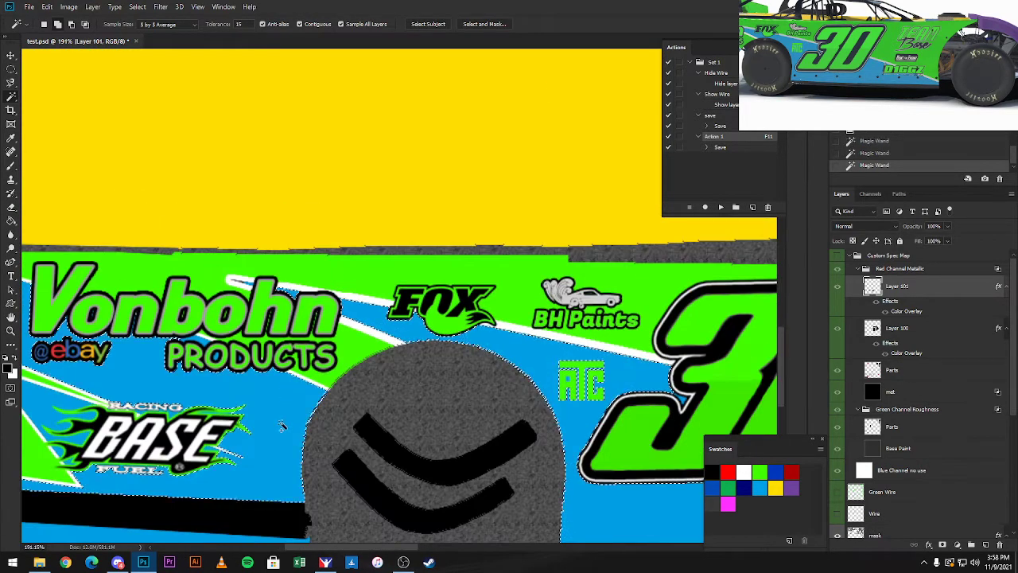
scroll(561, 410, up, 3)
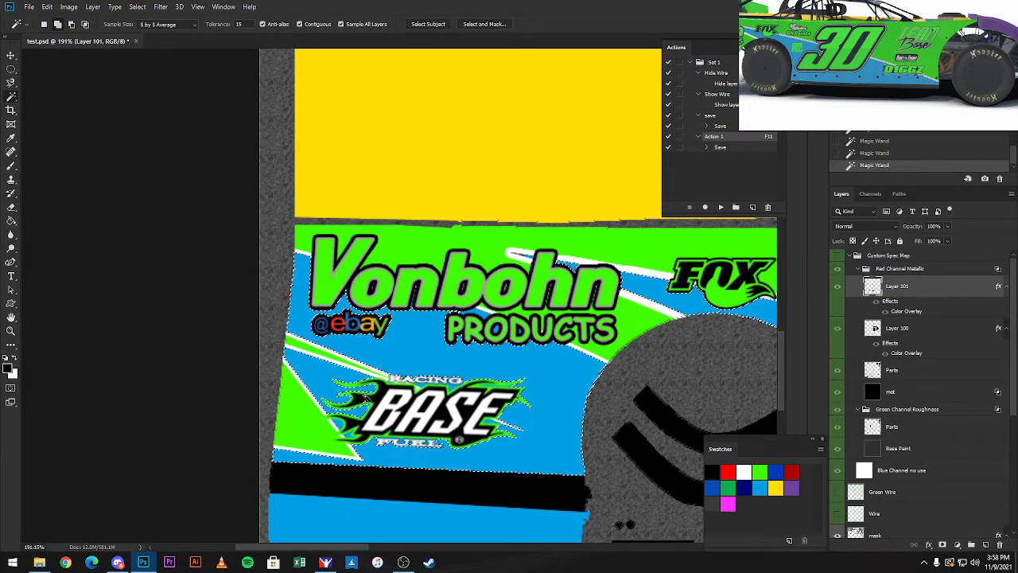
drag(569, 401, 298, 323)
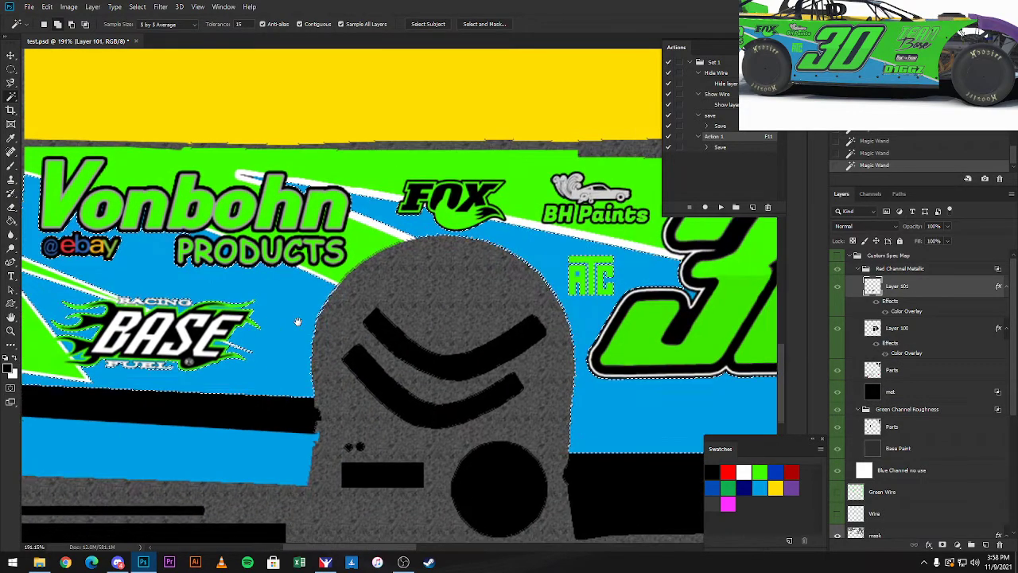
drag(499, 334, 156, 316)
scroll(410, 299, down, 2)
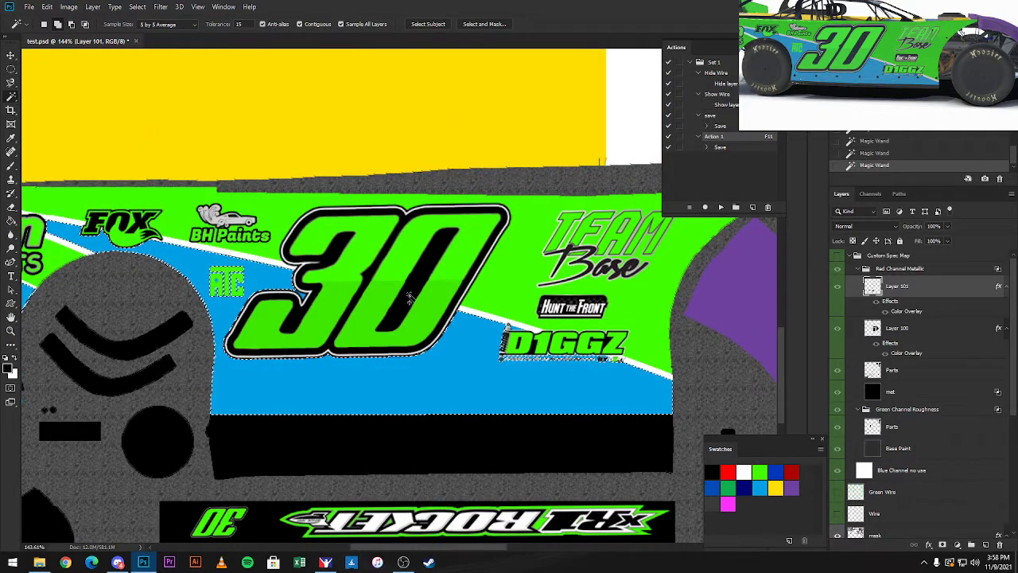
Show the Custom Spec Map group and brush-fill the blue side panel selection on a new layer above the green panel's layer.
click(837, 255)
scroll(561, 286, down, 3)
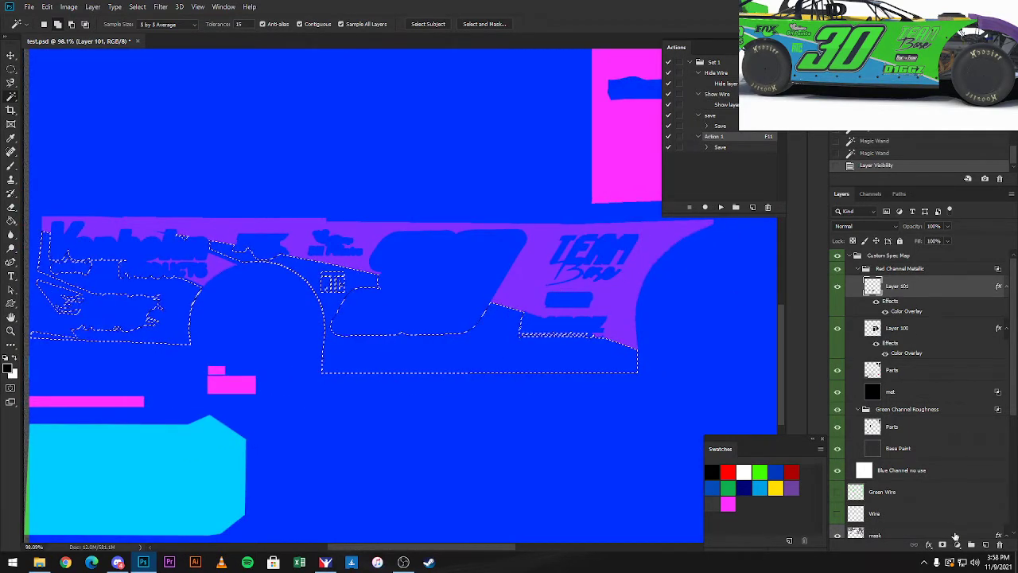
click(985, 544)
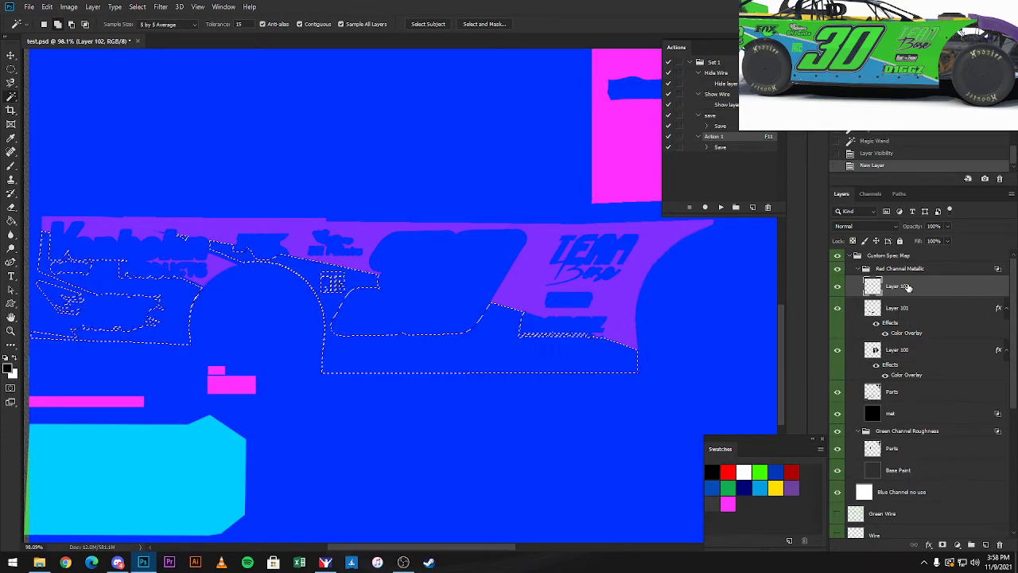
key(b)
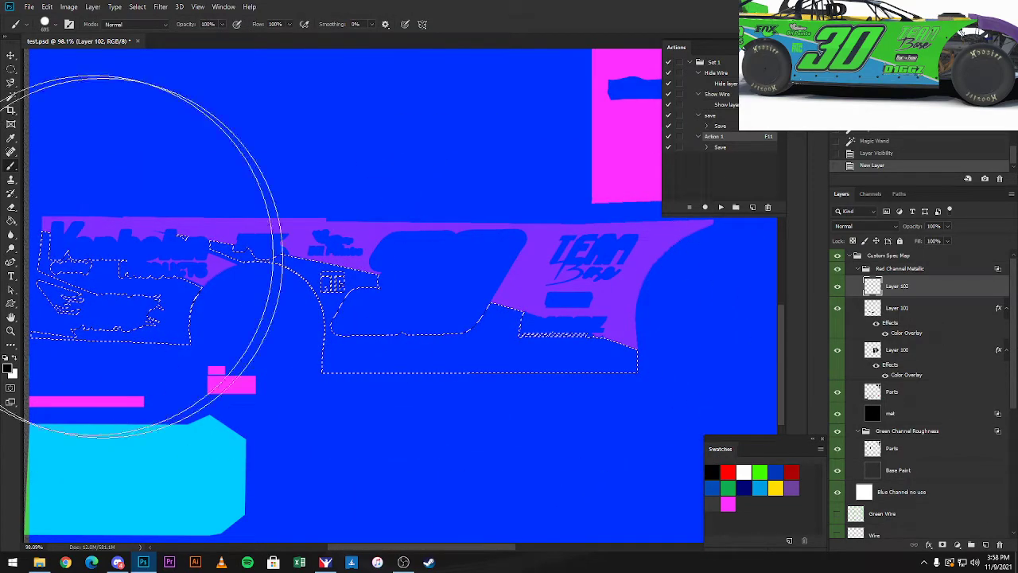
mouse_move(116, 268)
mouse_down()
mouse_move(692, 310)
mouse_move(386, 305)
mouse_up()
scroll(386, 305, down, 2)
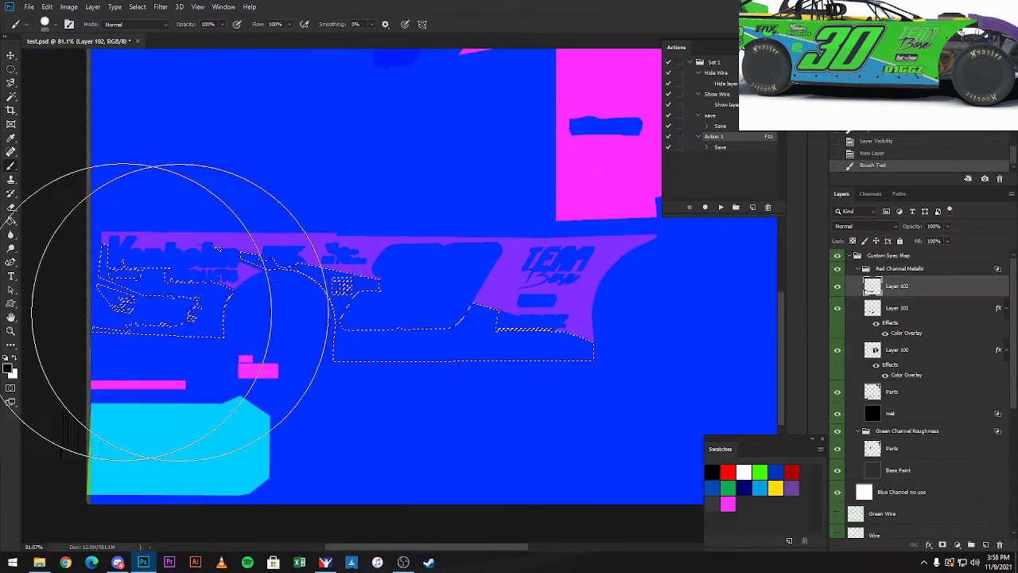
click(596, 316)
Apply a white ffffff Color Overlay to the blue side panel's layer and save the spec map with Action 1.
click(930, 545)
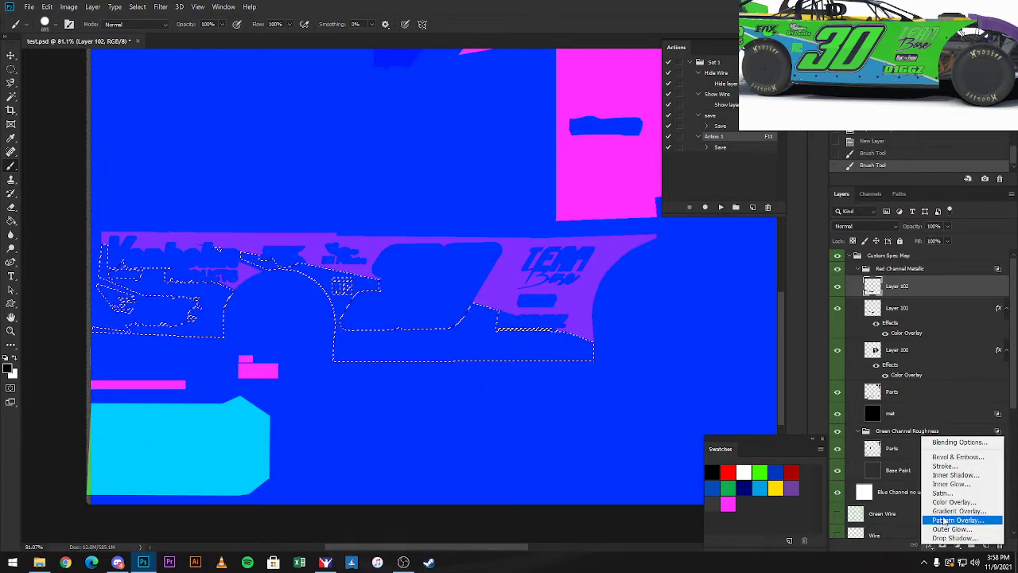
click(946, 506)
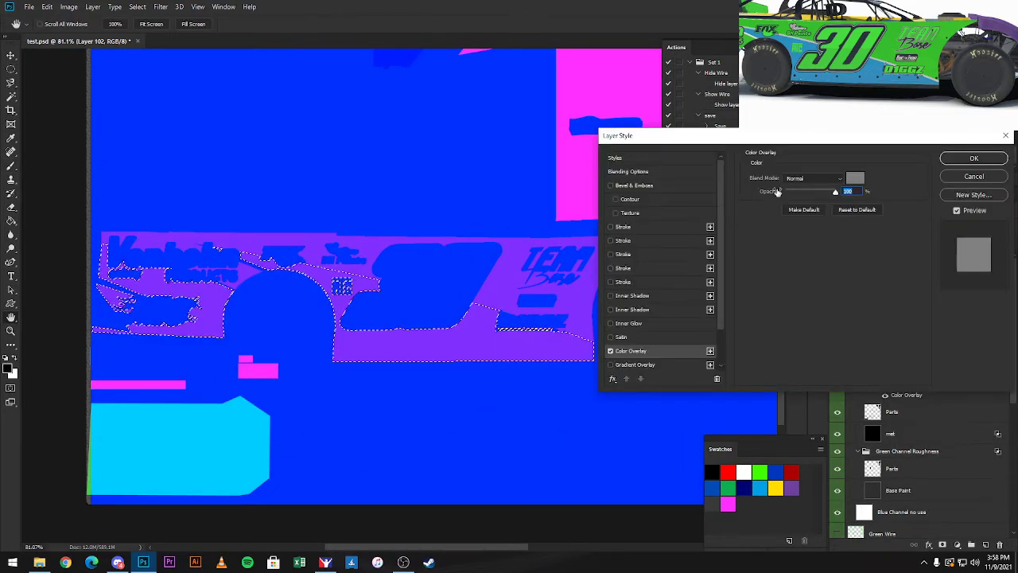
click(854, 180)
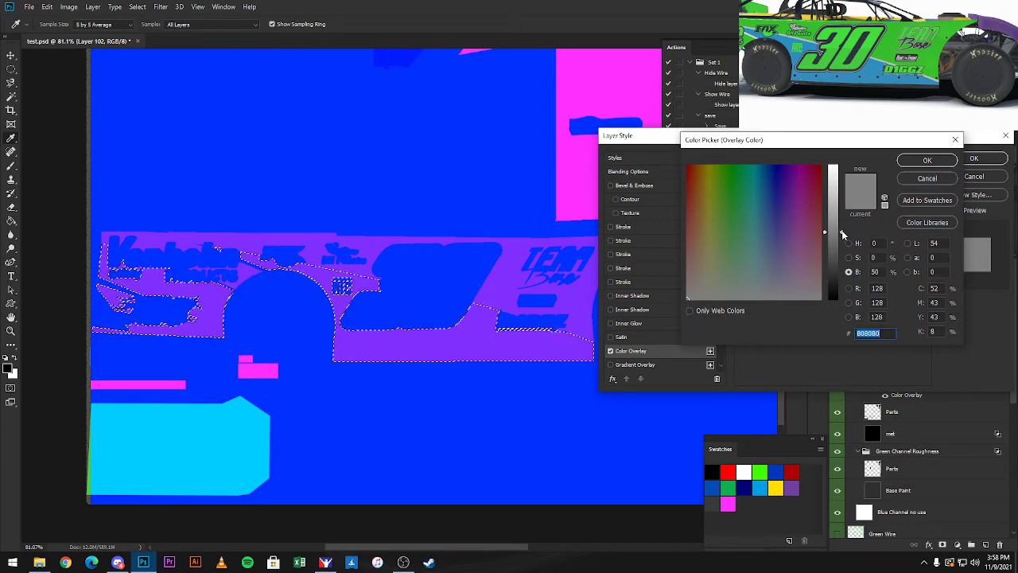
drag(843, 235, 843, 161)
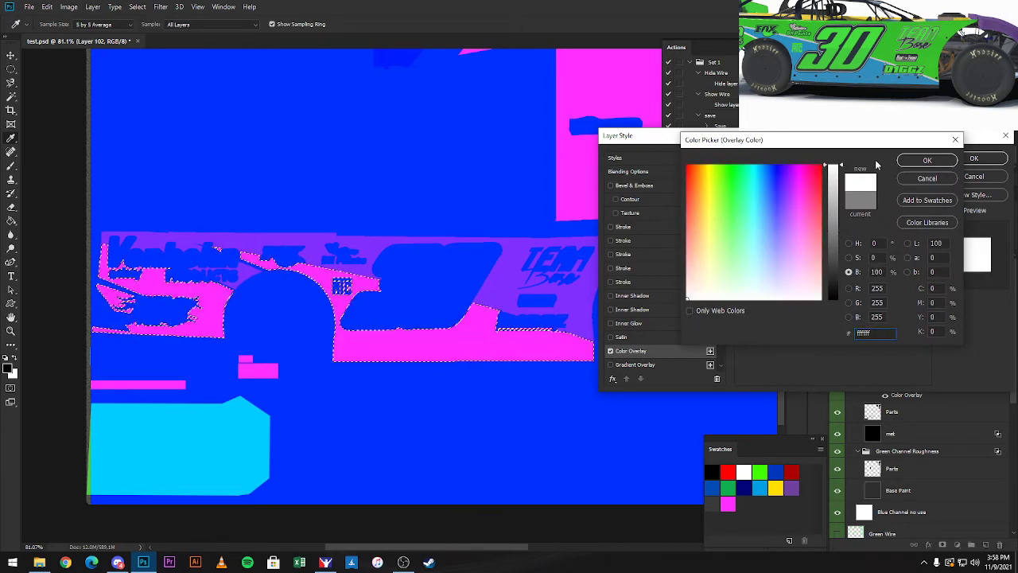
click(928, 161)
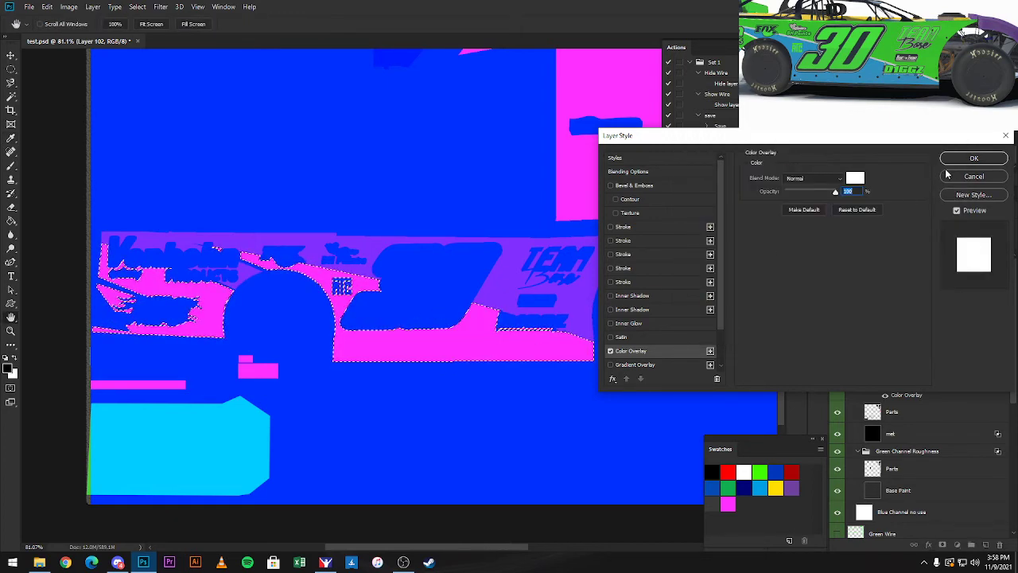
click(959, 160)
key(F11)
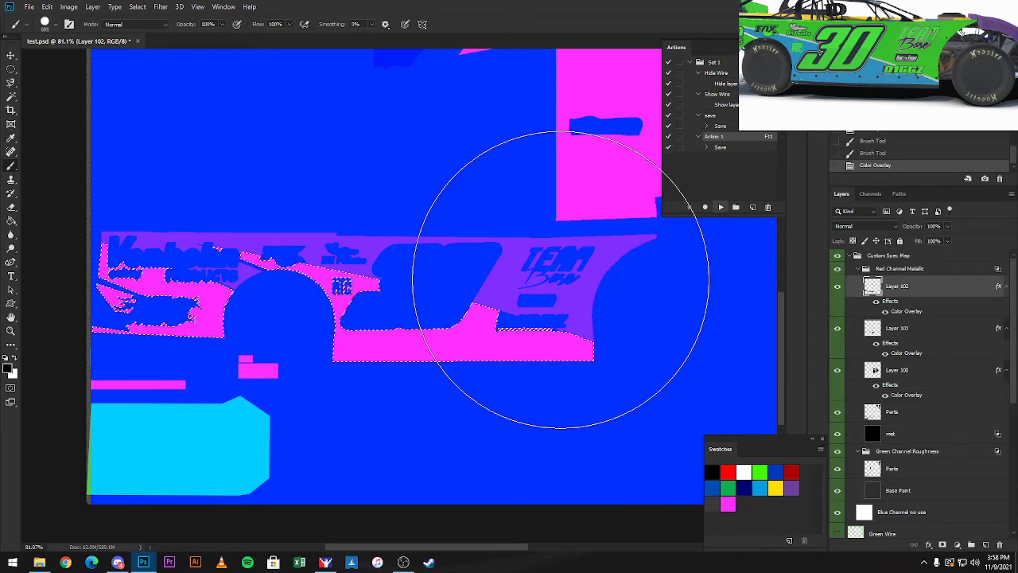